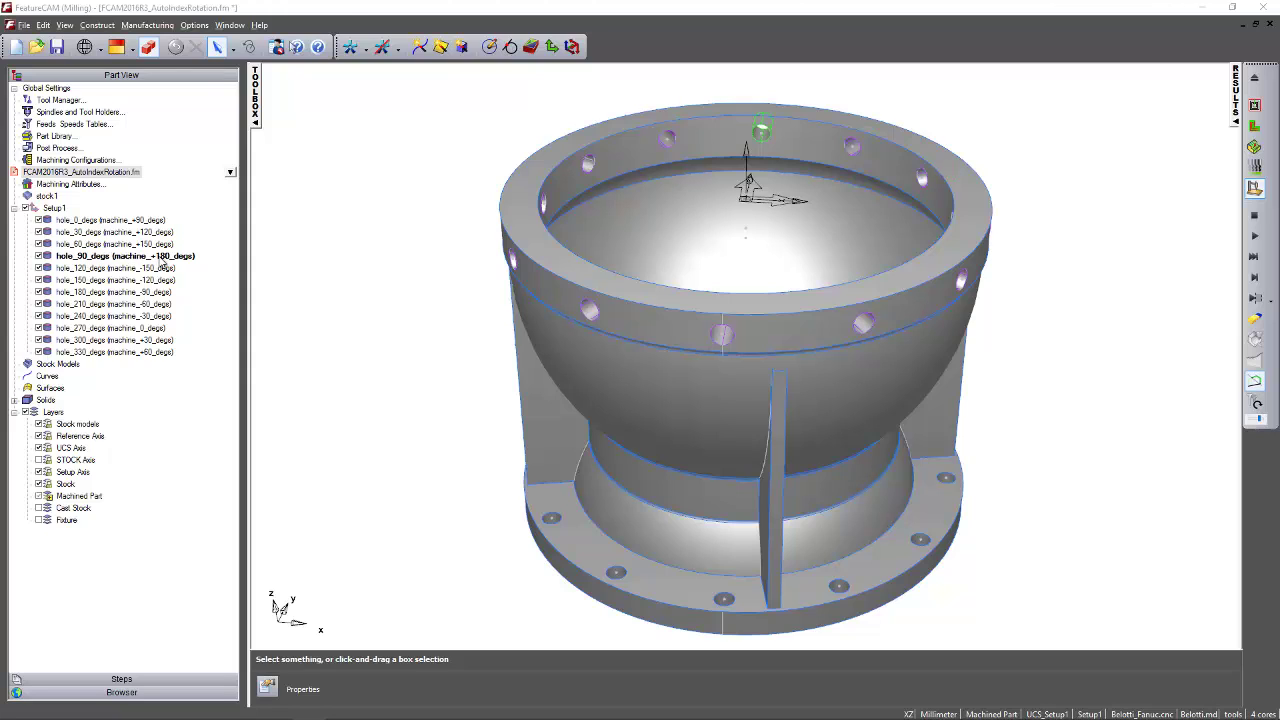
Review the 2D/3D Shaded tab of the simulation settings and close them
click(188, 25)
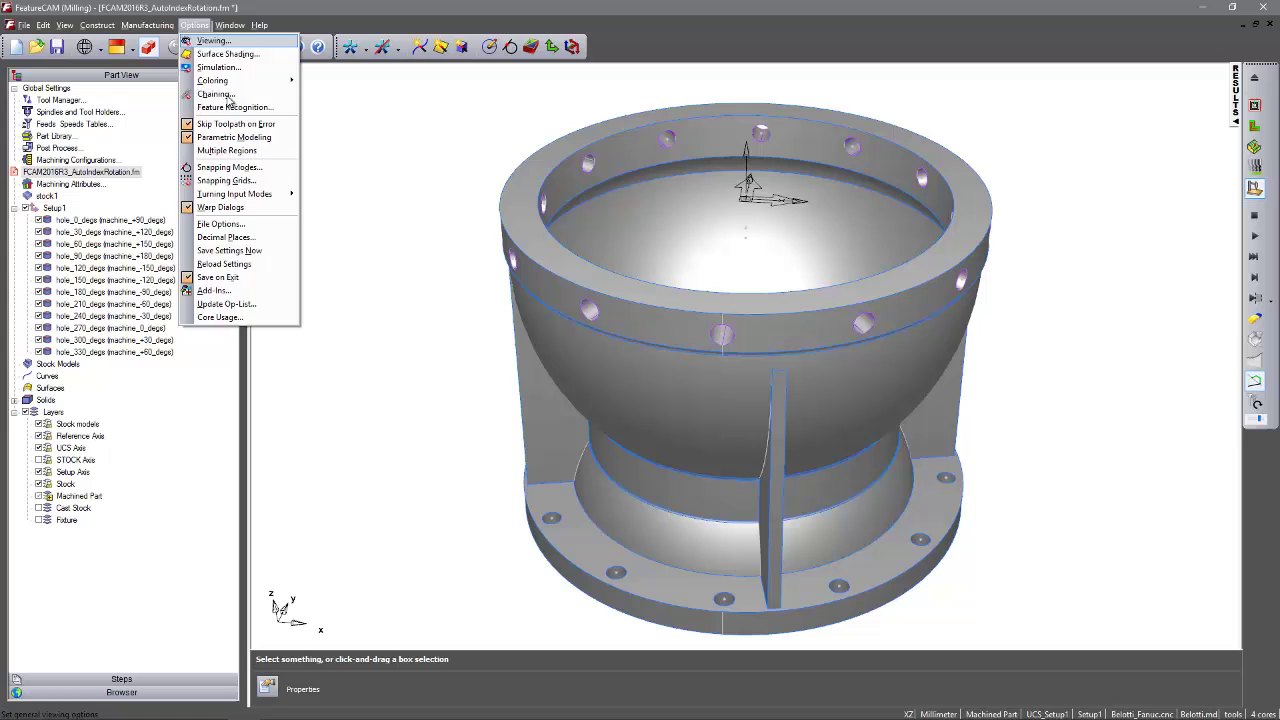
click(210, 67)
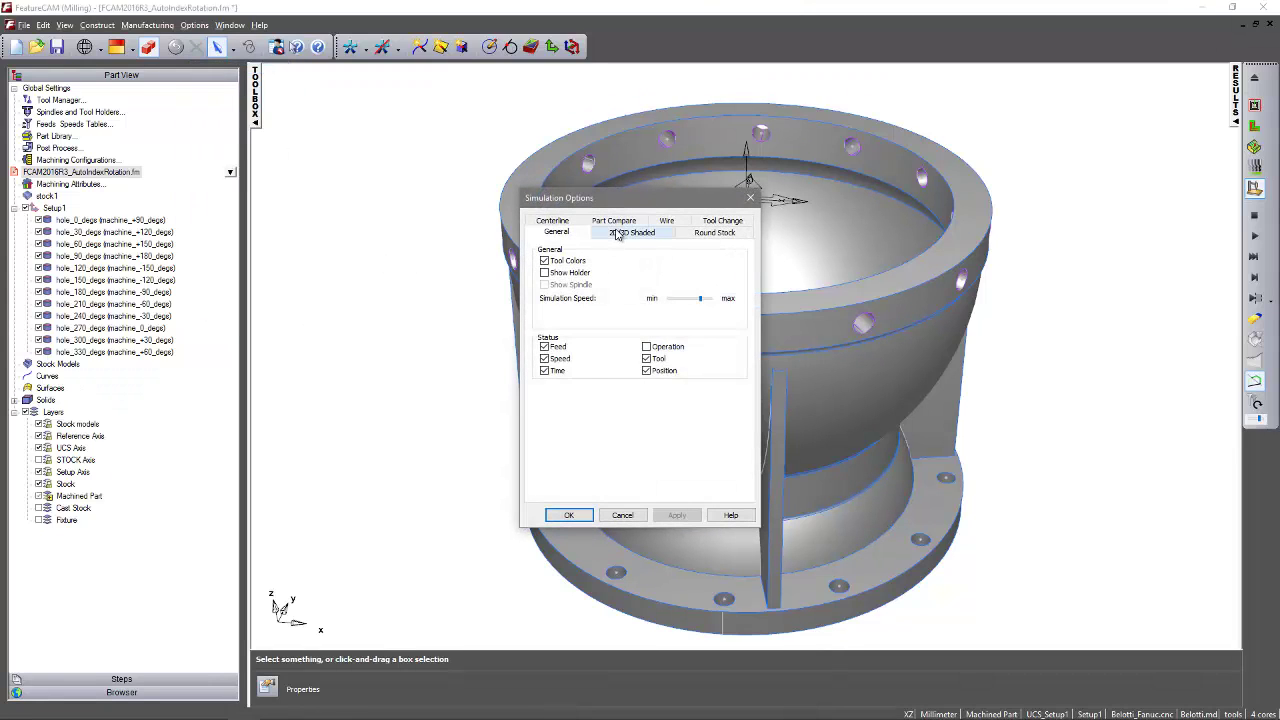
click(630, 232)
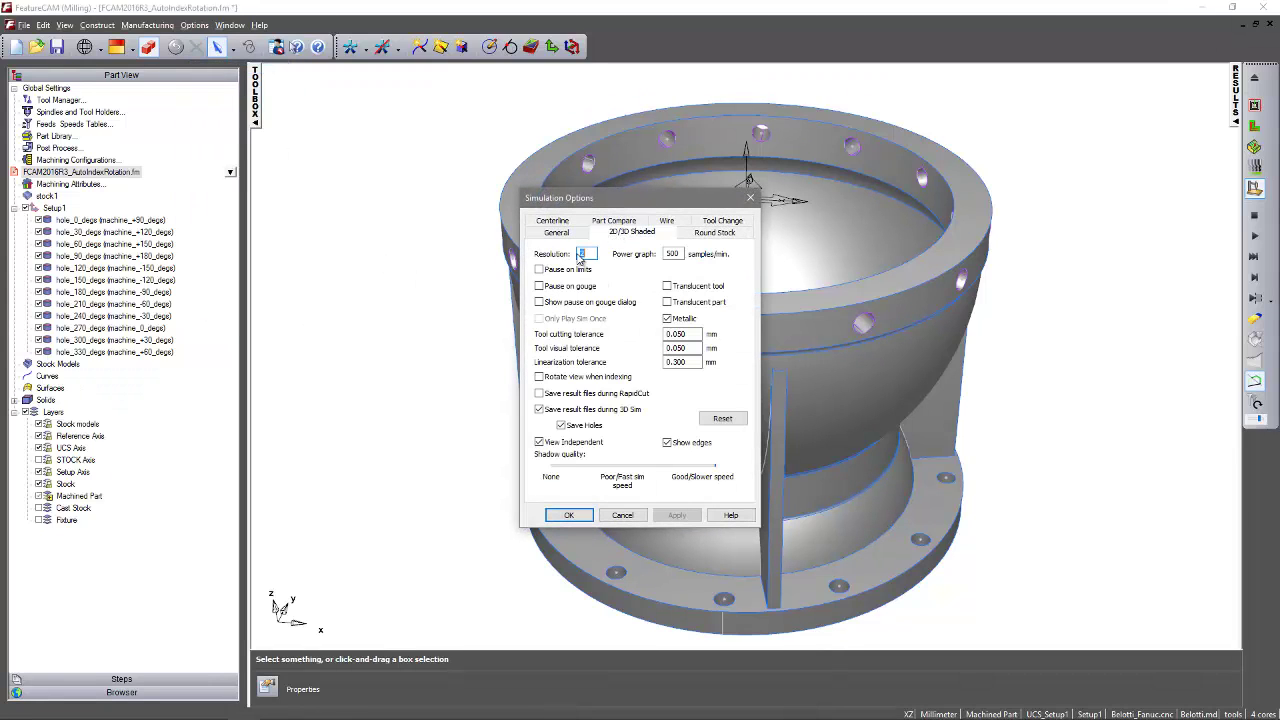
click(568, 515)
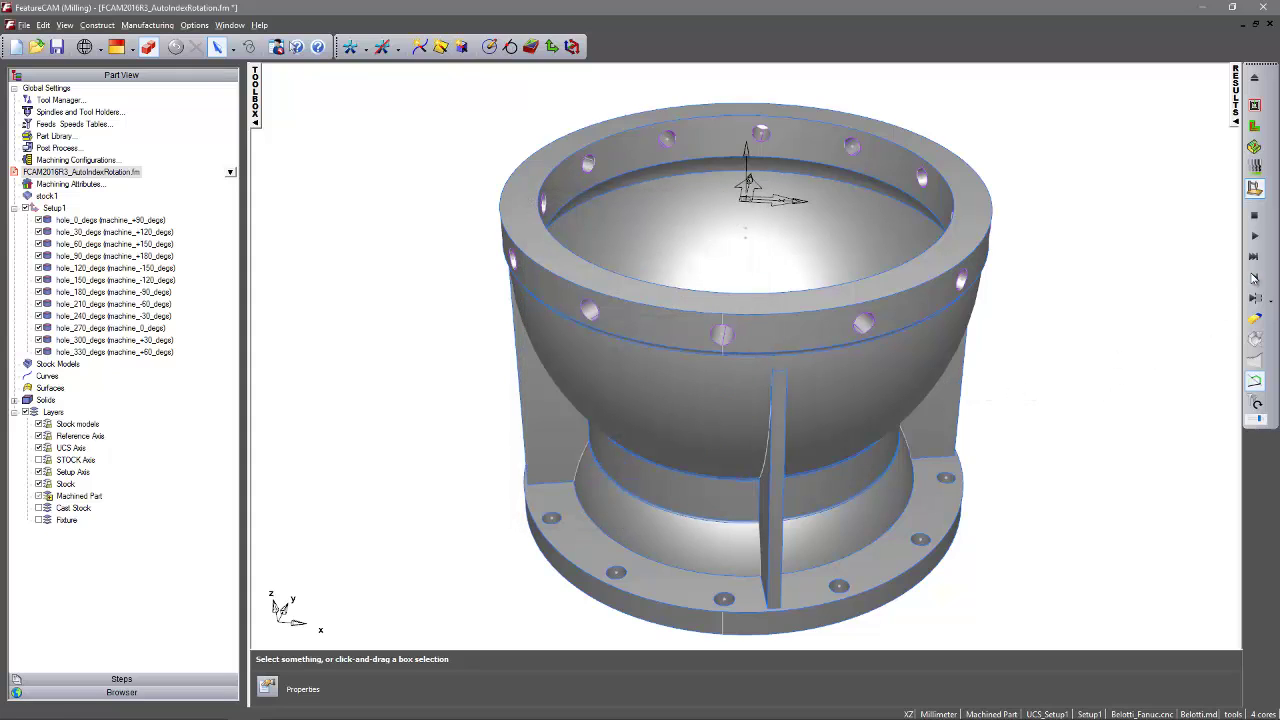
Play the 3D machine simulation of the hole drilling, zoomed out, until it finishes
click(1254, 277)
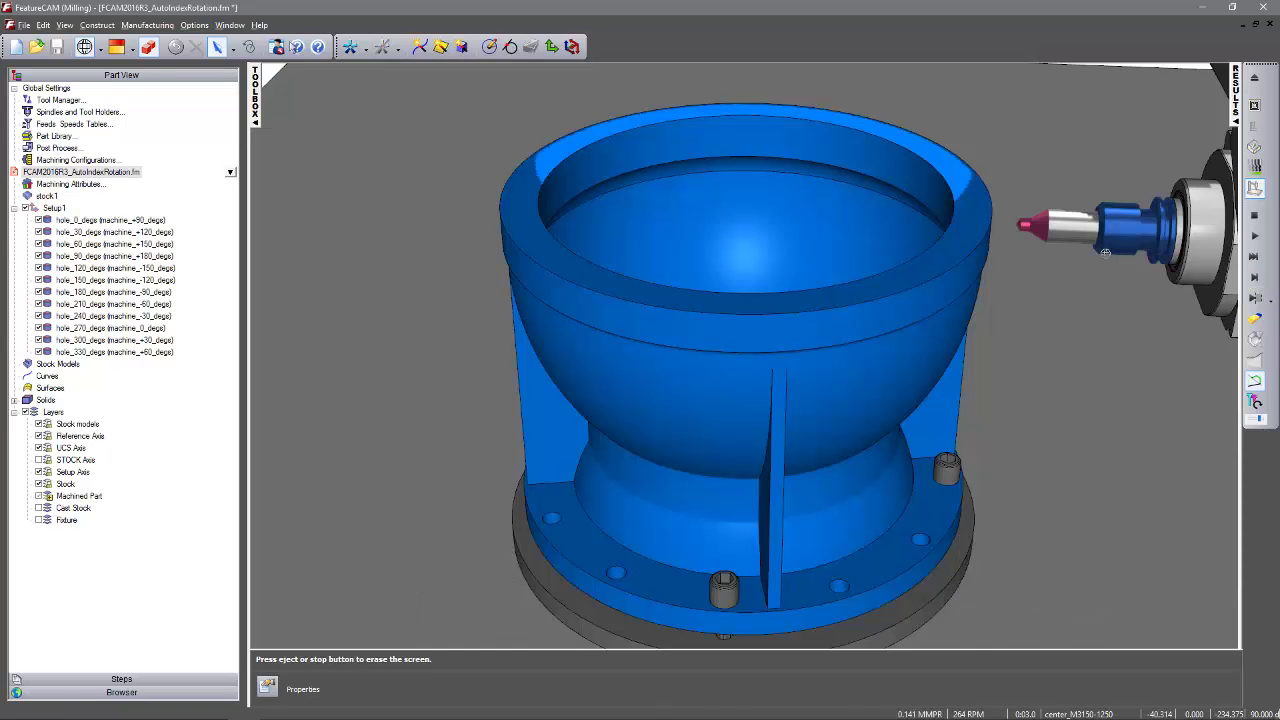
scroll(1087, 255, down, 5)
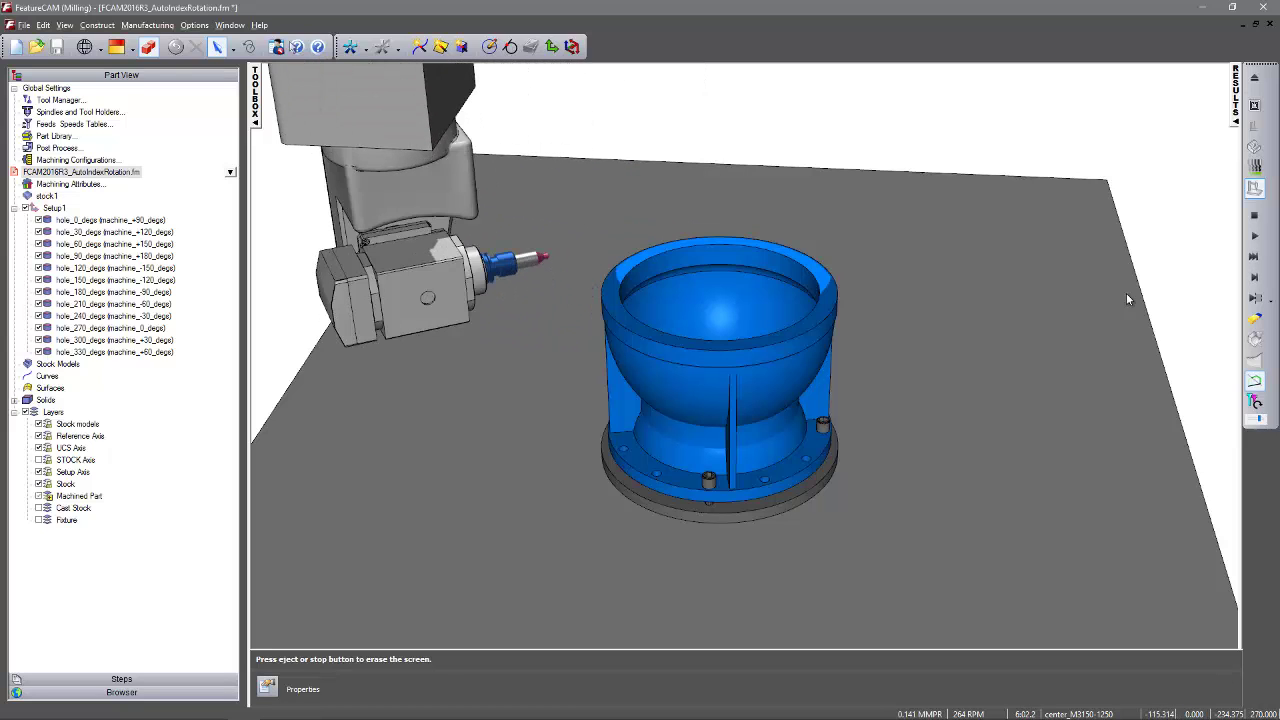
click(1254, 235)
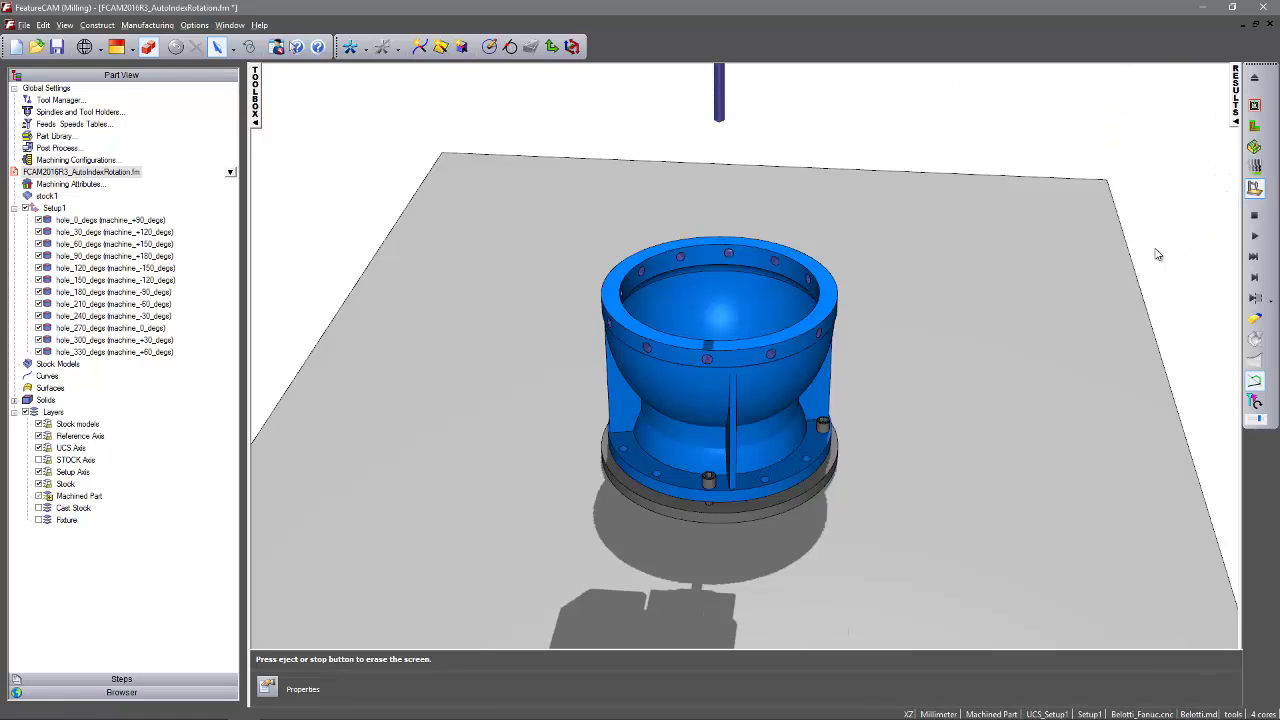
Clear the simulation and show the posted NC code in the Results panel
click(1254, 215)
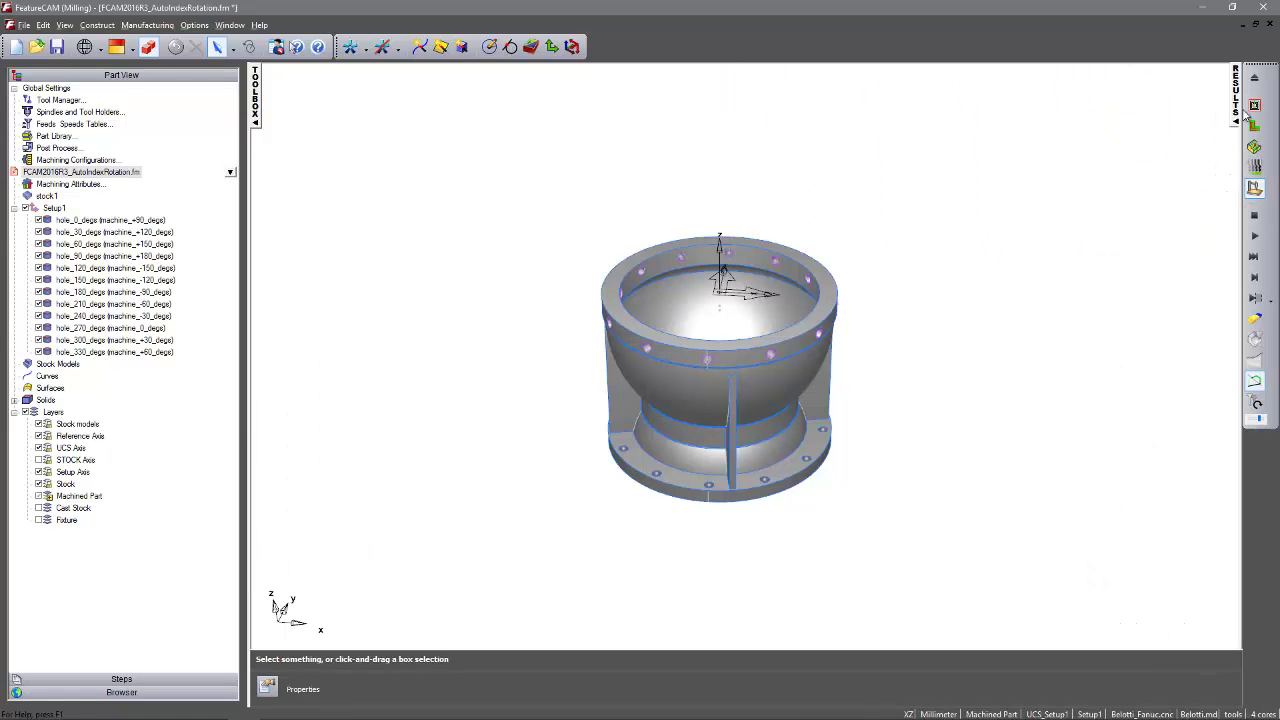
click(1238, 92)
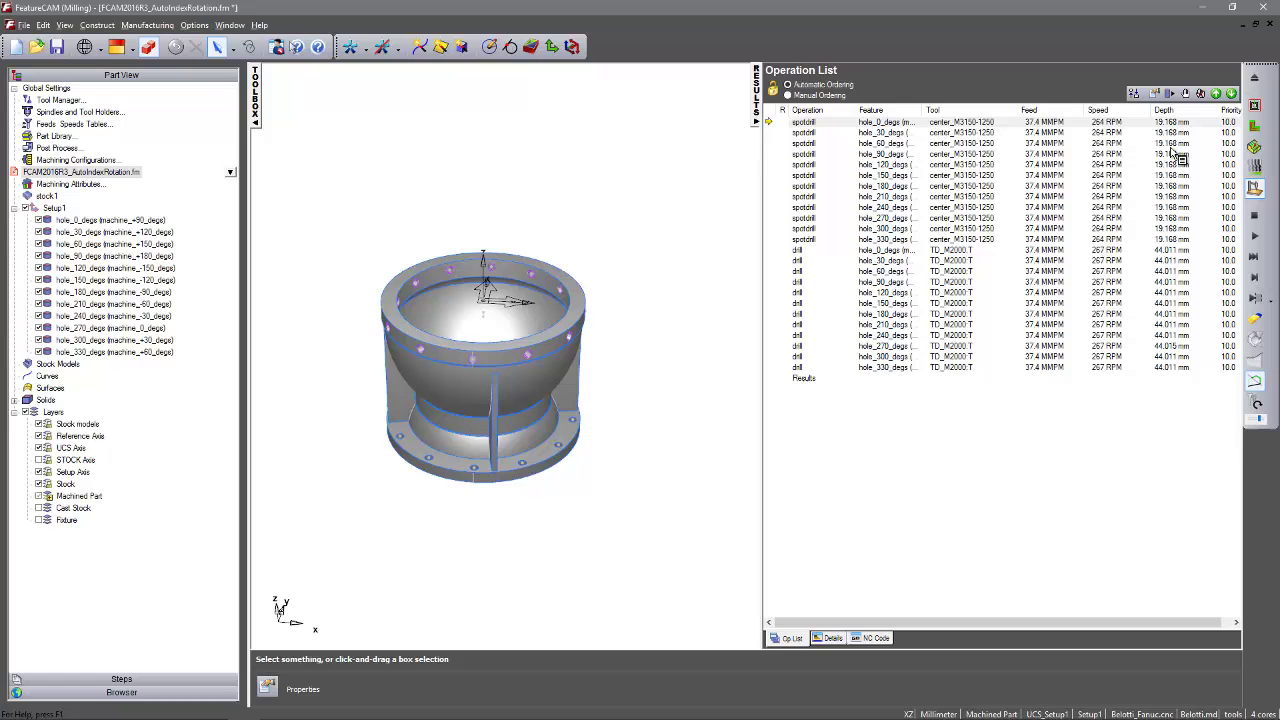
click(880, 638)
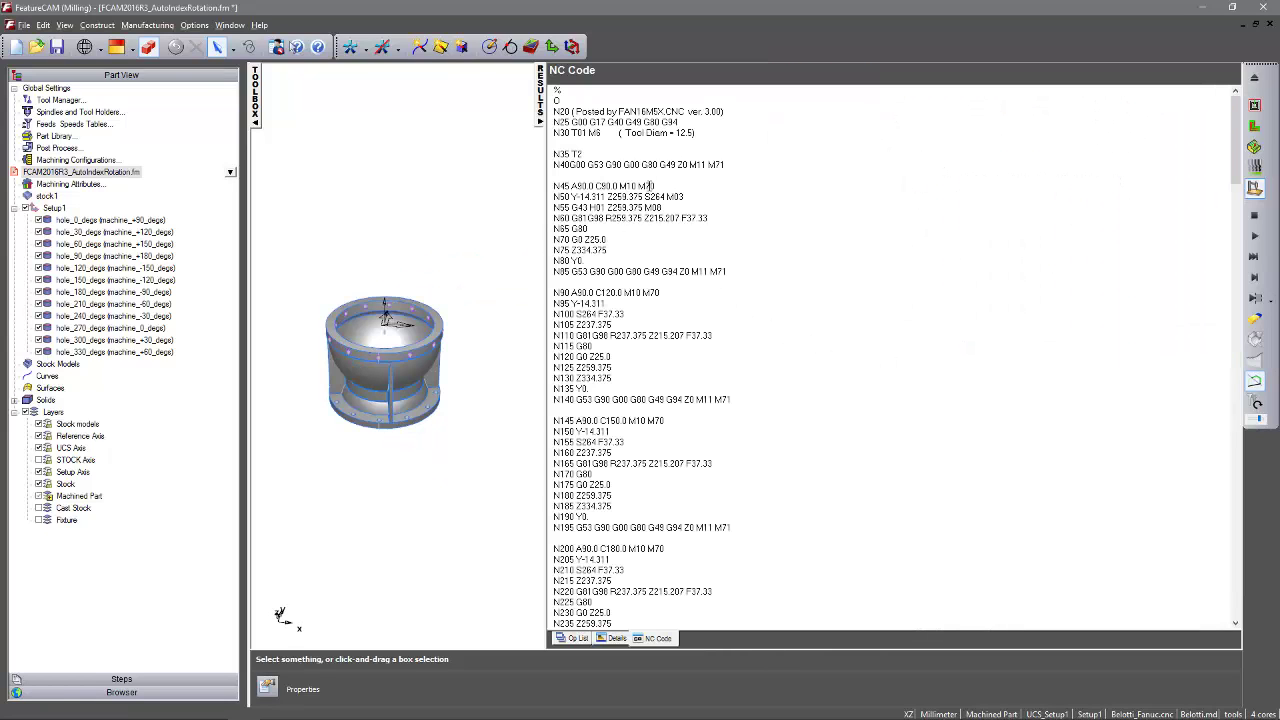
Highlight rotations C90.0 through C240.0 on lines N45, N90, N145, N200, N255 and N310
click(660, 187)
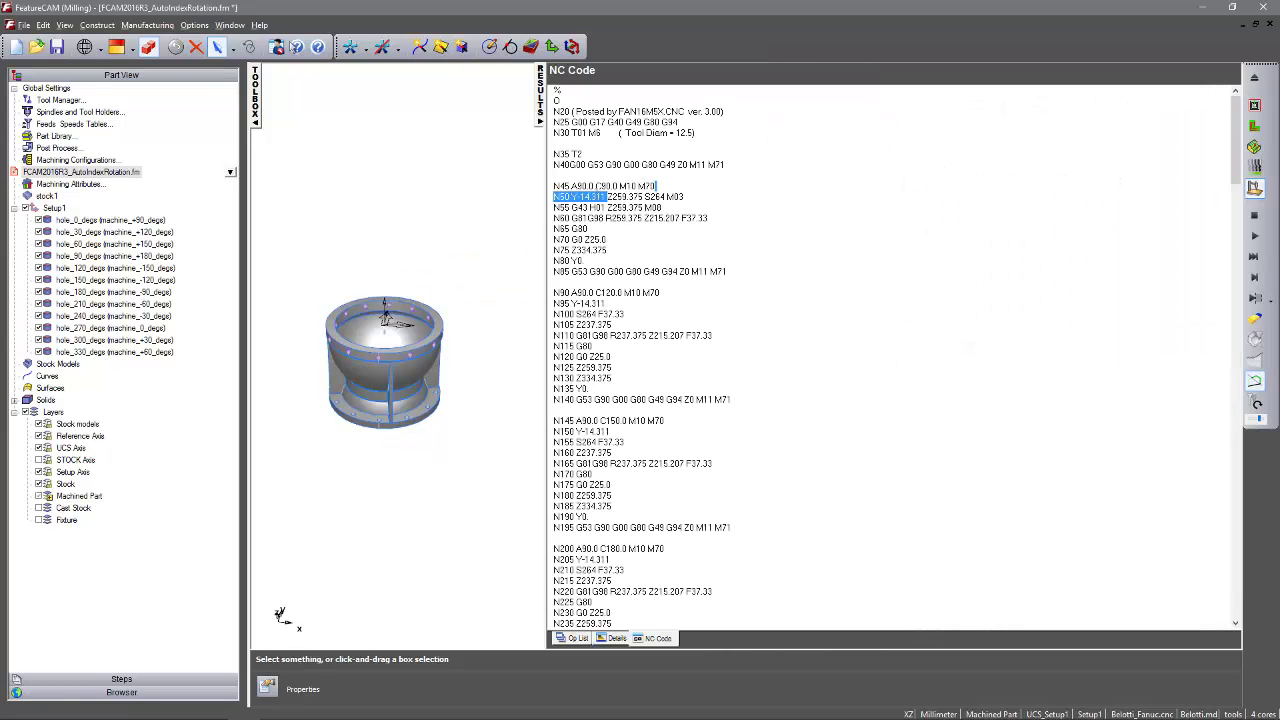
click(635, 293)
click(672, 421)
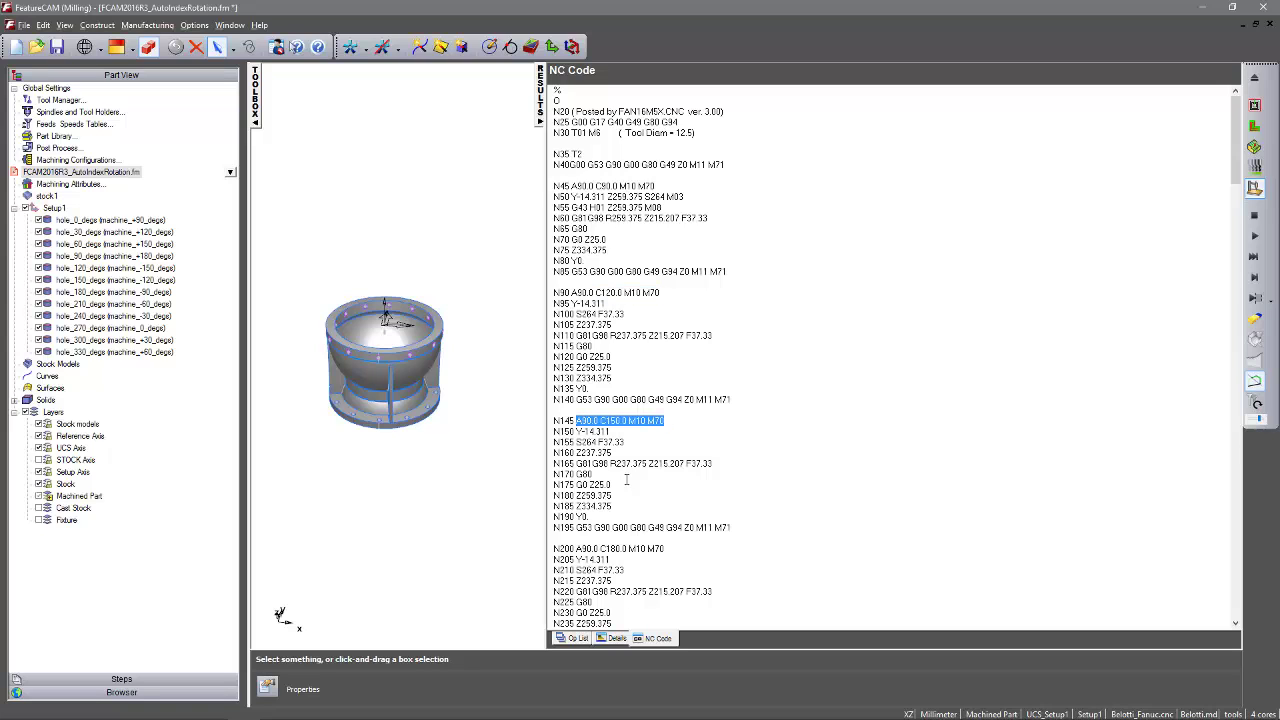
drag(648, 549, 591, 539)
scroll(681, 532, down, 7)
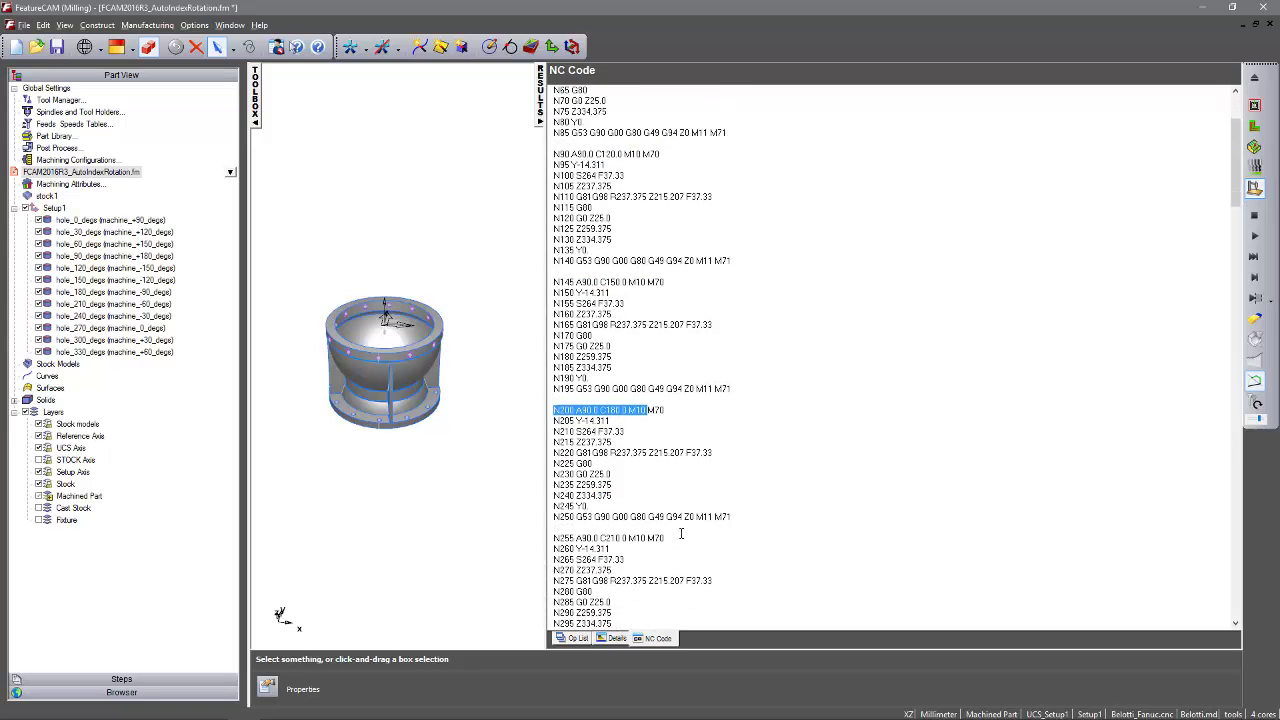
click(660, 443)
drag(660, 443, 594, 453)
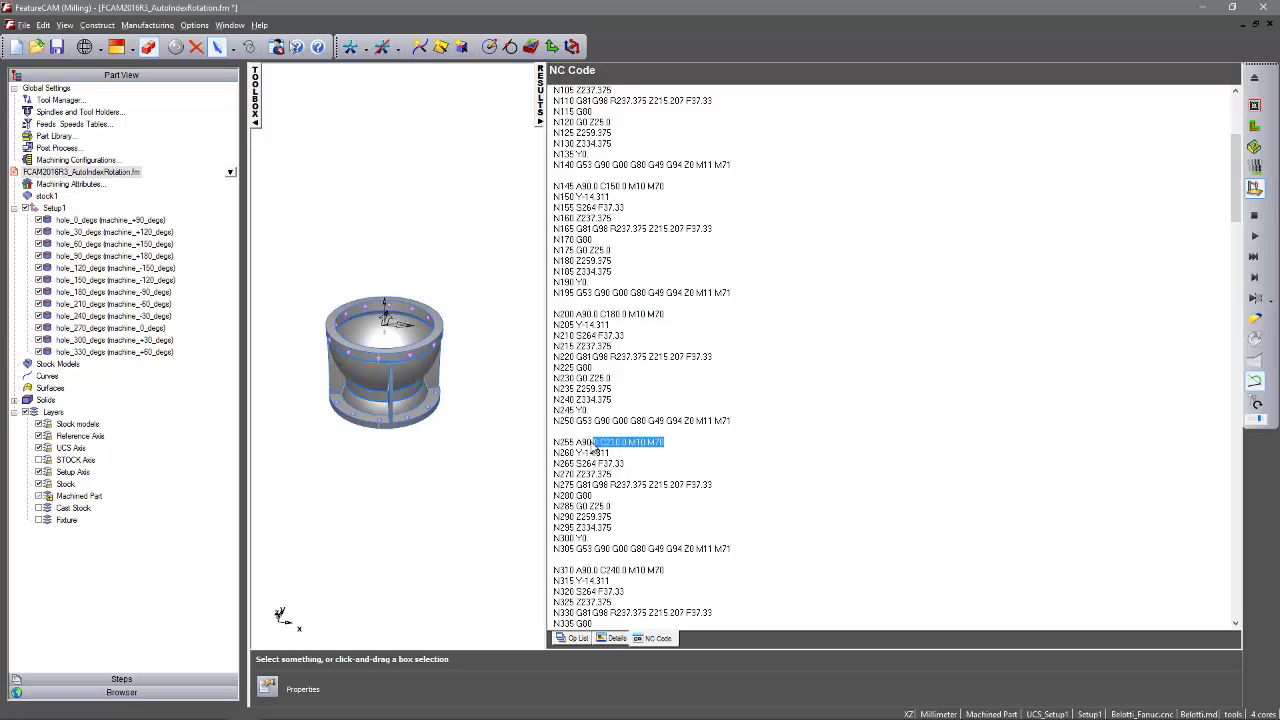
drag(665, 569, 576, 569)
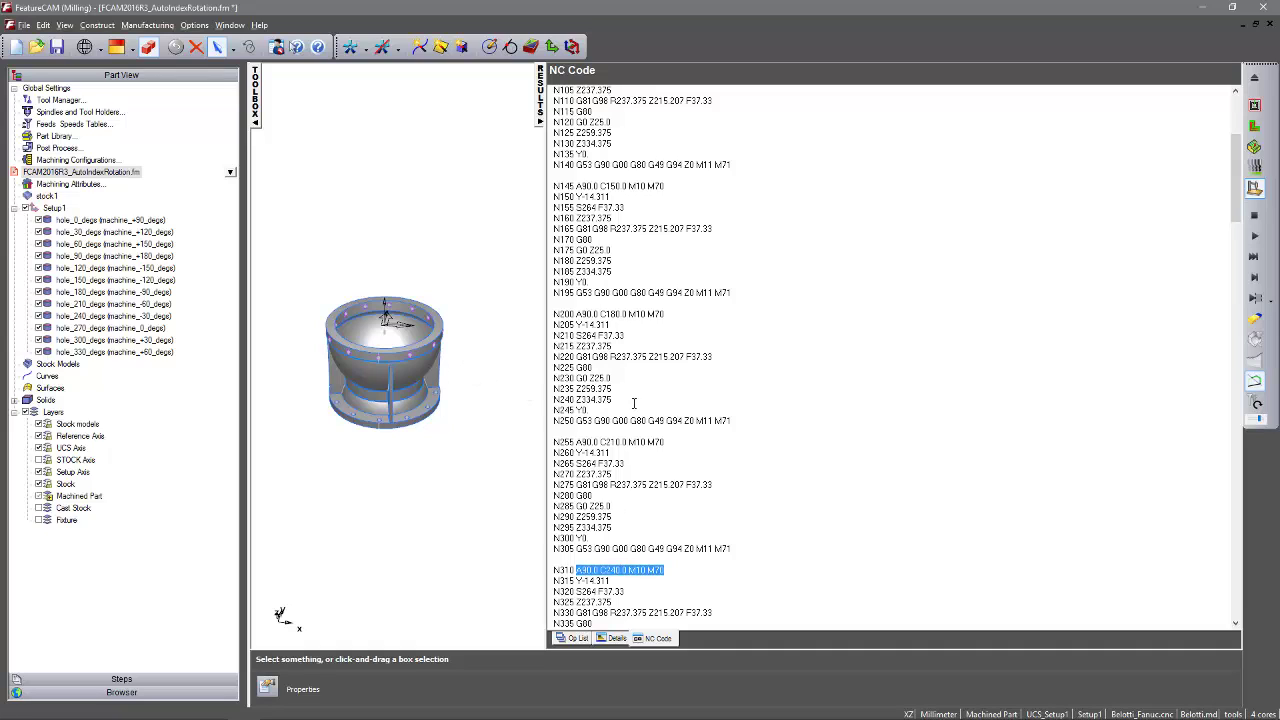
Enable Pause on limits in the 2D/3D Shaded simulation settings
click(540, 121)
click(195, 25)
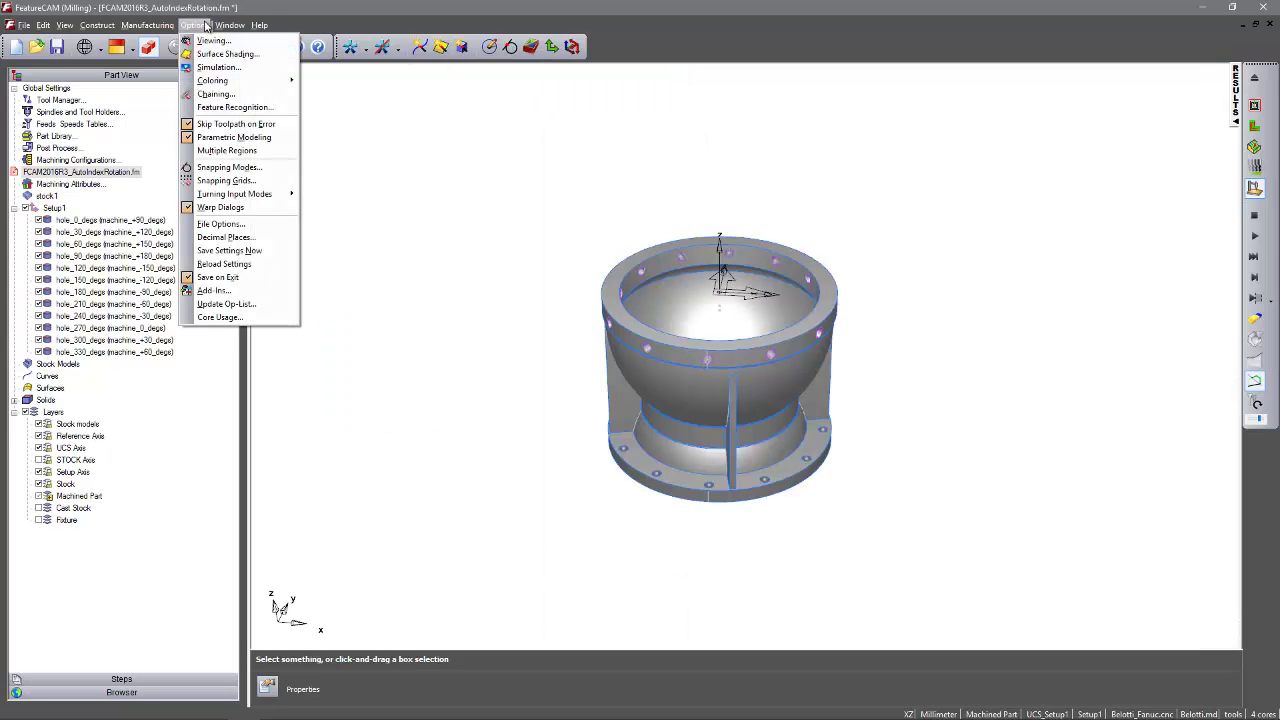
click(210, 66)
click(598, 232)
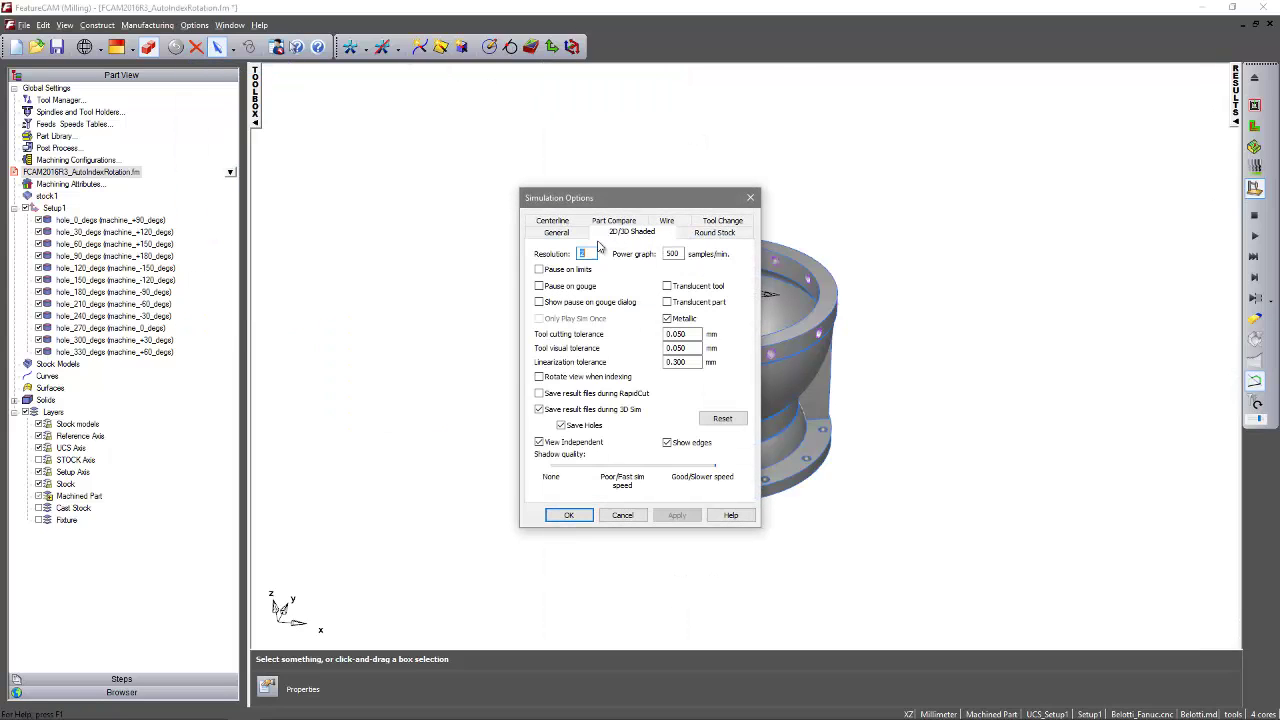
click(577, 271)
click(568, 515)
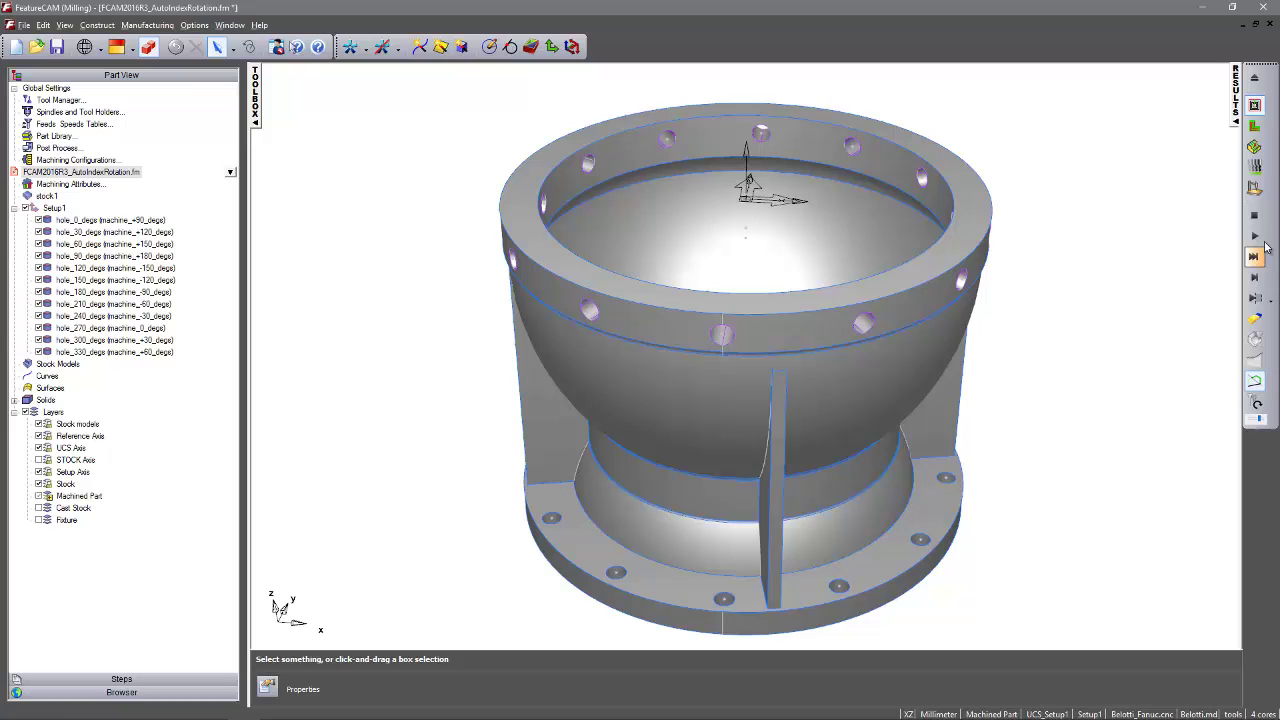
Rerun the 3D simulation, dismiss the C-axis Outside of Limits warning, and clear the display
click(1254, 187)
click(1254, 277)
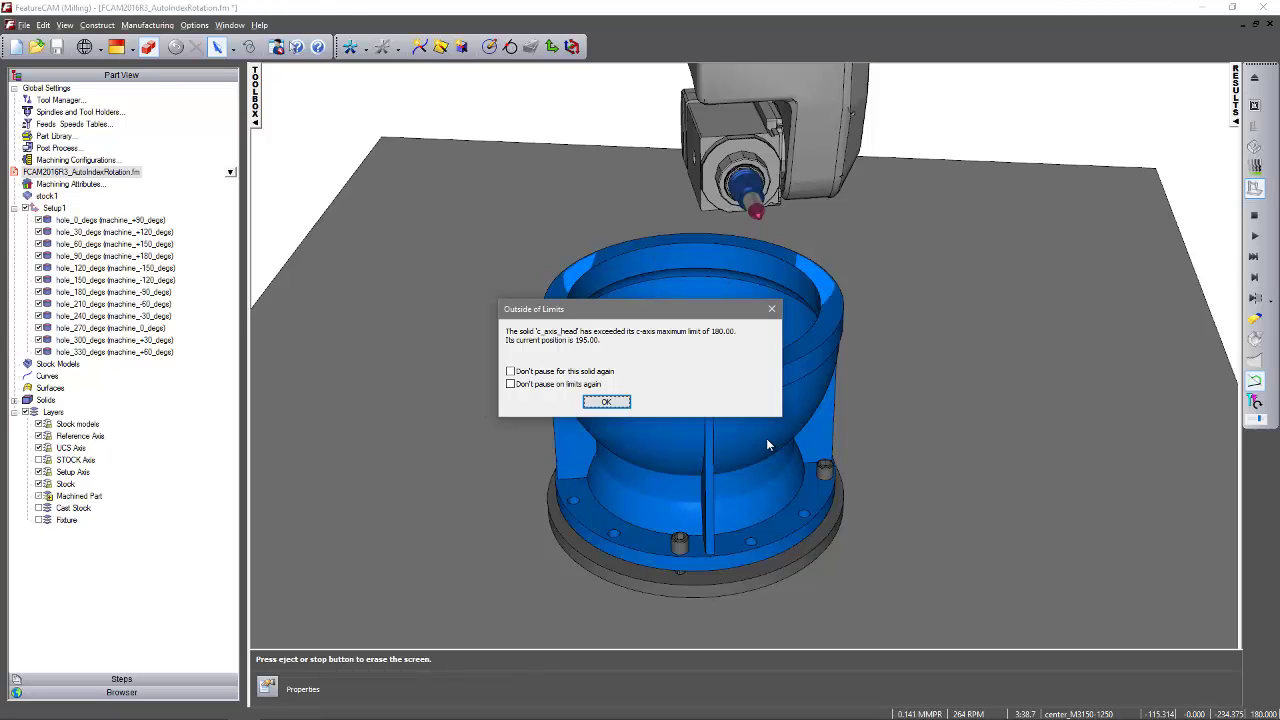
click(606, 401)
click(1254, 214)
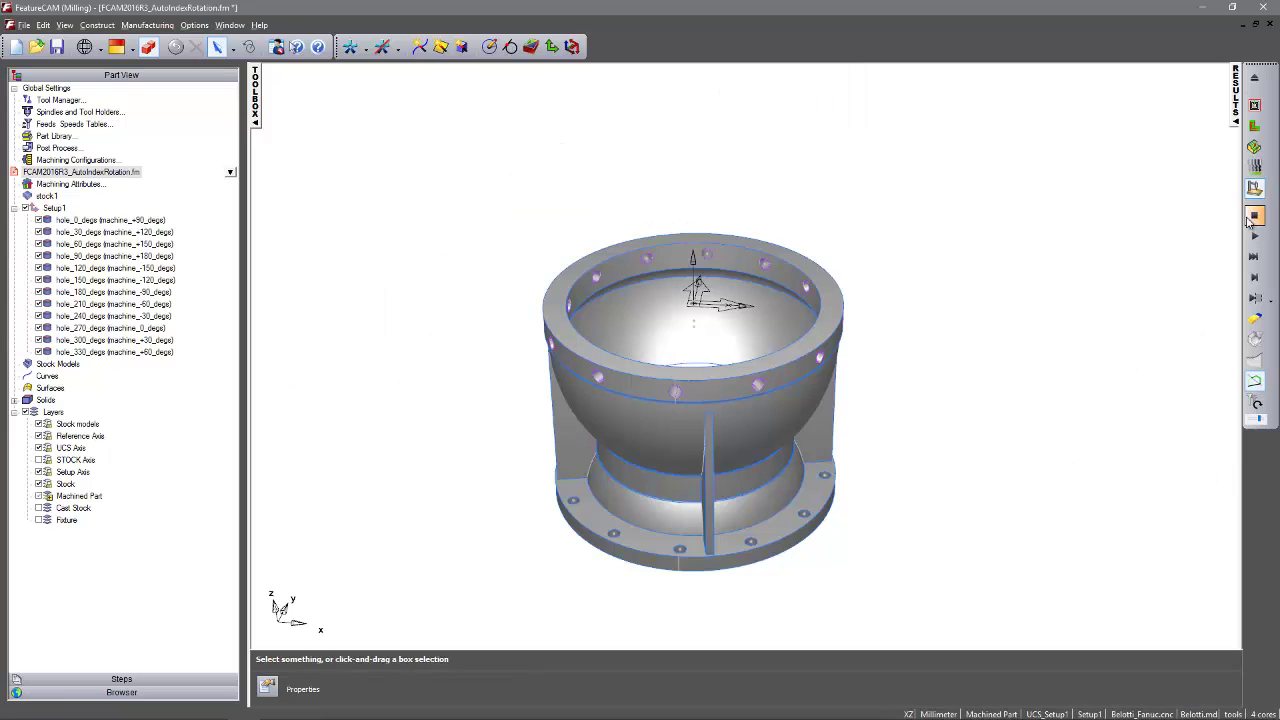
Switch to the Belotti.md machine design and jog its A axis to 90
click(230, 25)
click(257, 123)
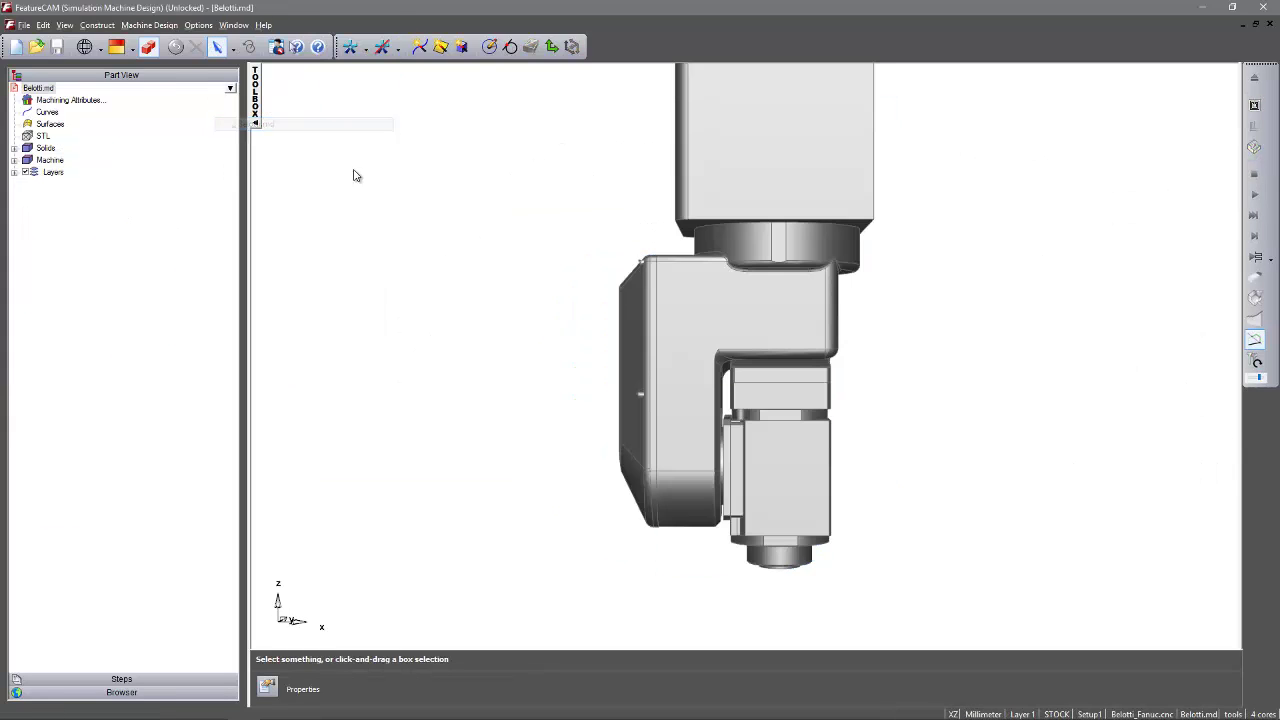
click(149, 25)
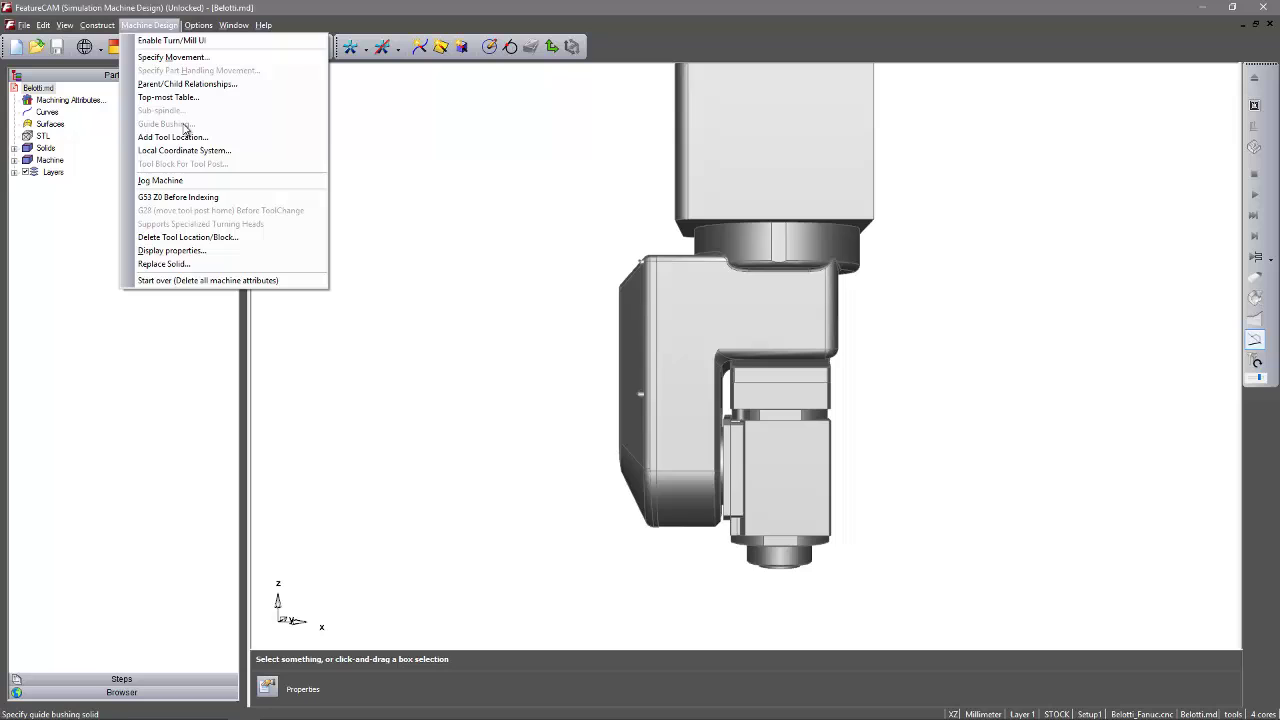
click(185, 180)
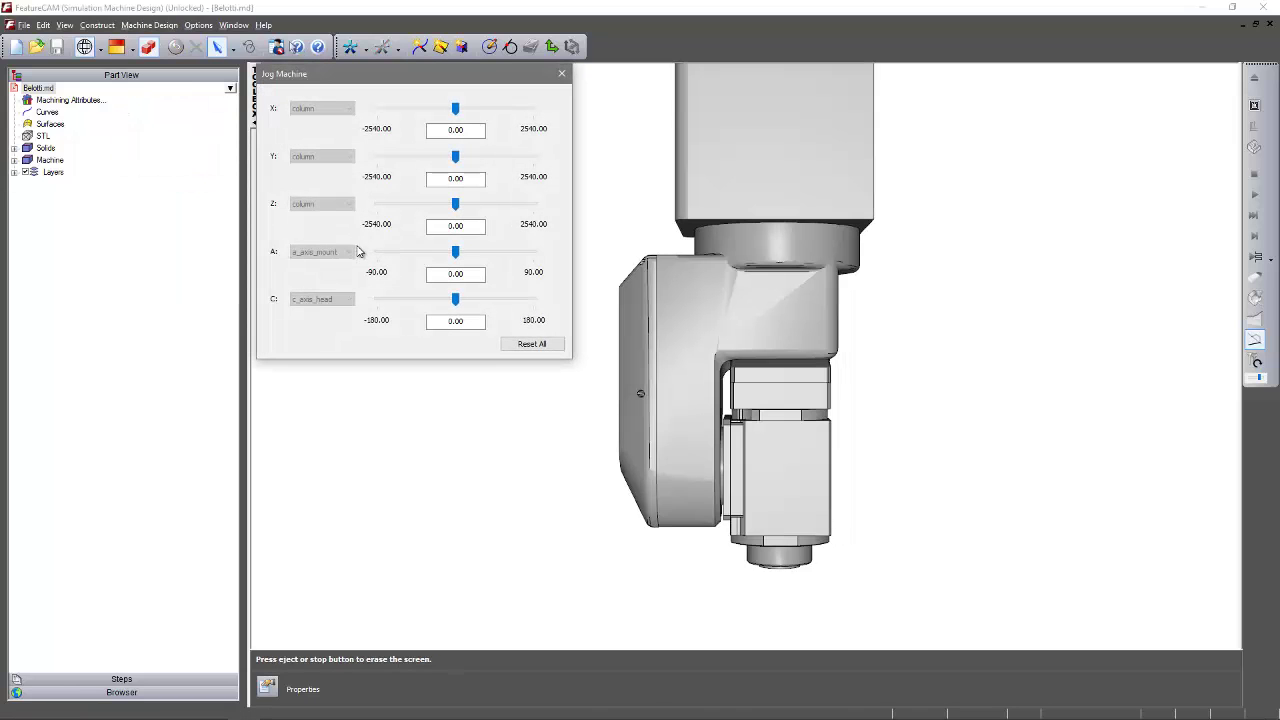
double_click(459, 271)
key(Tab)
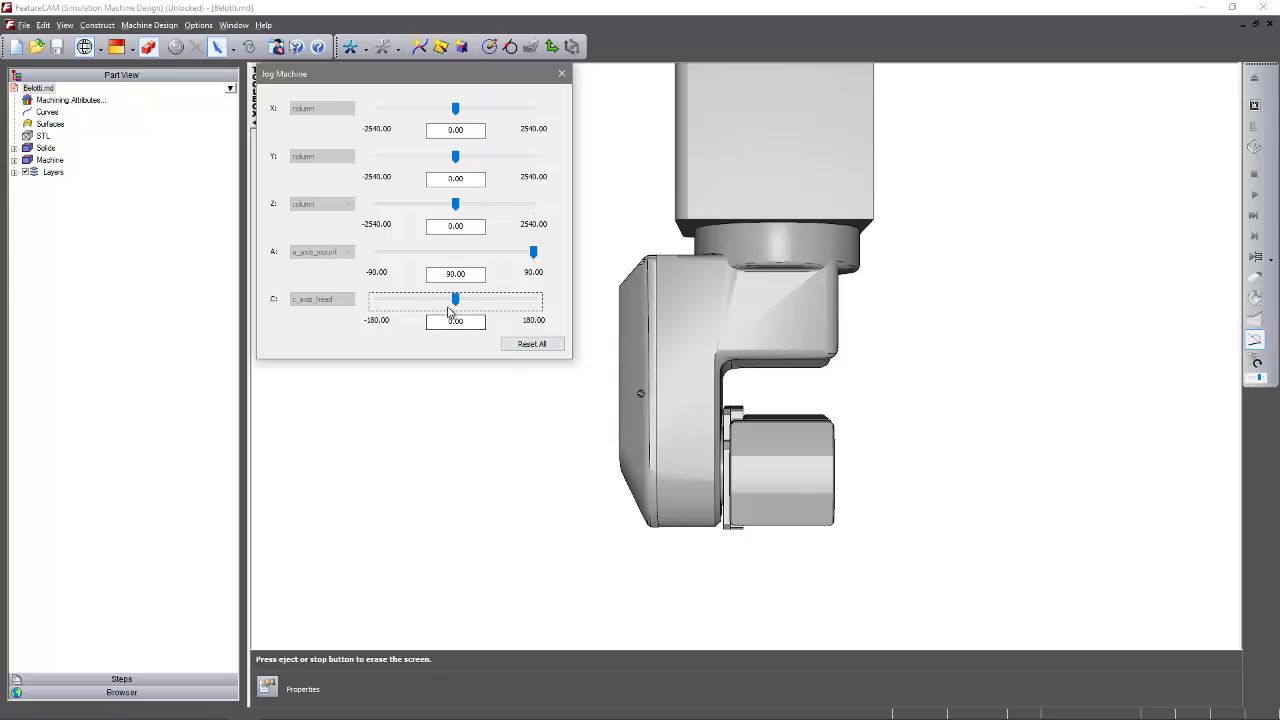
Swing the C axis across its -180 to 180 range, then return to FCAM2016R3_AutoIndexRotation.fm
drag(455, 300, 548, 312)
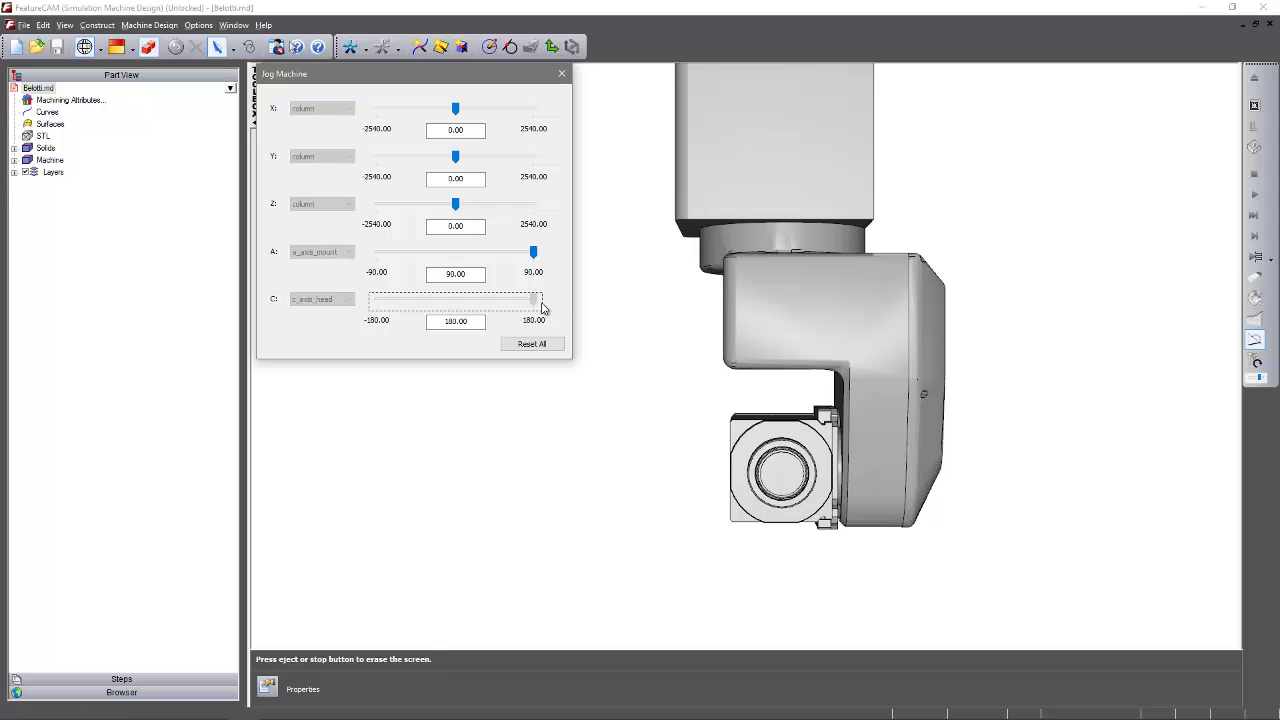
drag(543, 307, 437, 300)
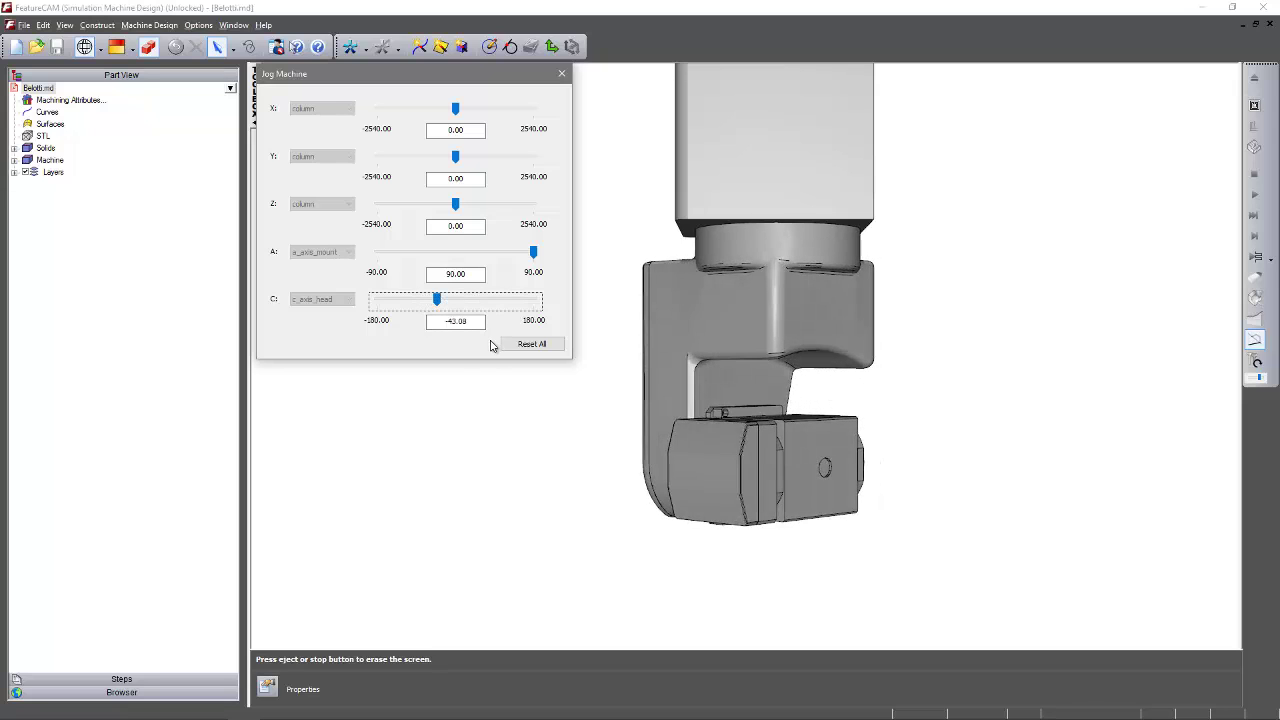
click(562, 73)
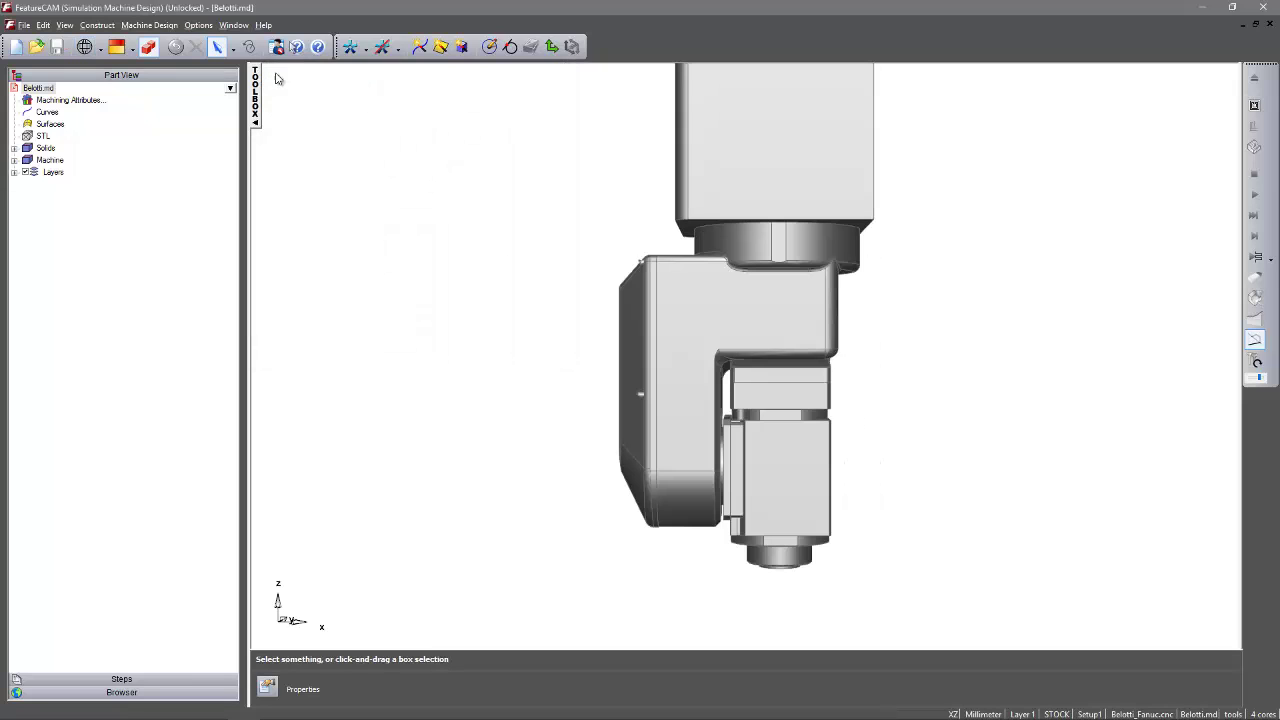
click(234, 25)
click(262, 111)
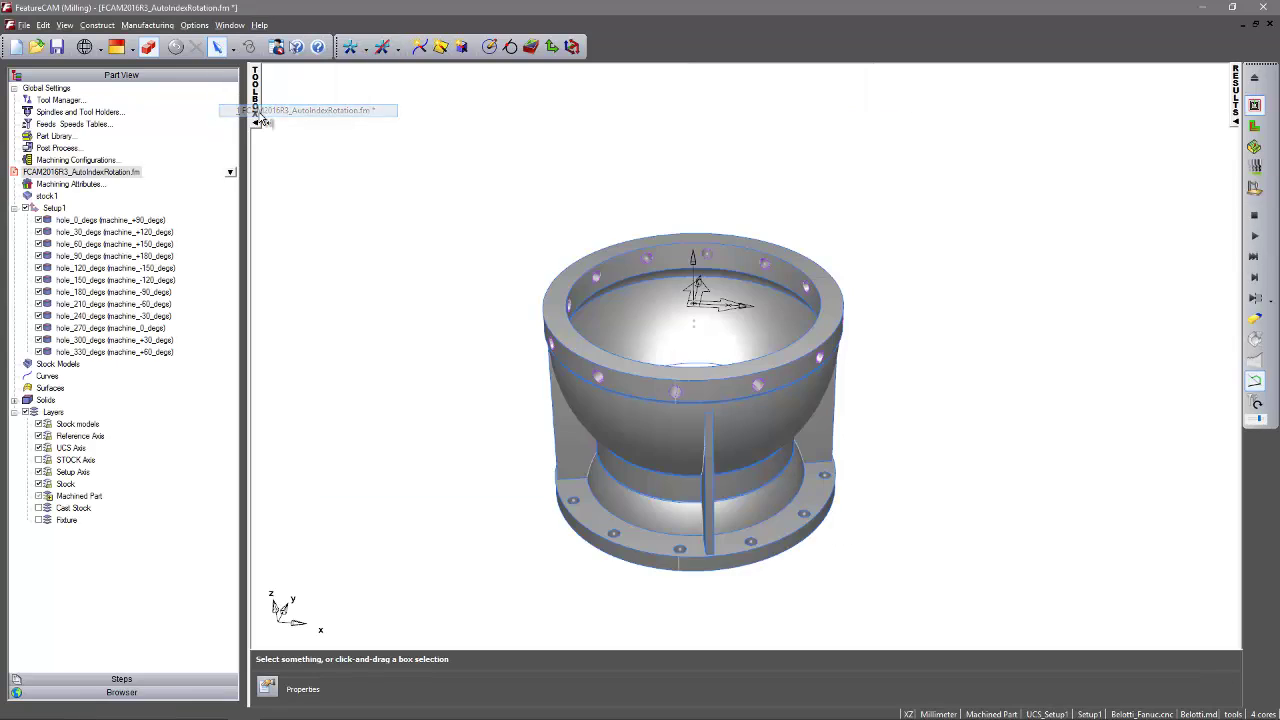
Set stock1's Index Axis Limits to 'Use machine design (.md) limits' and confirm
double_click(50, 196)
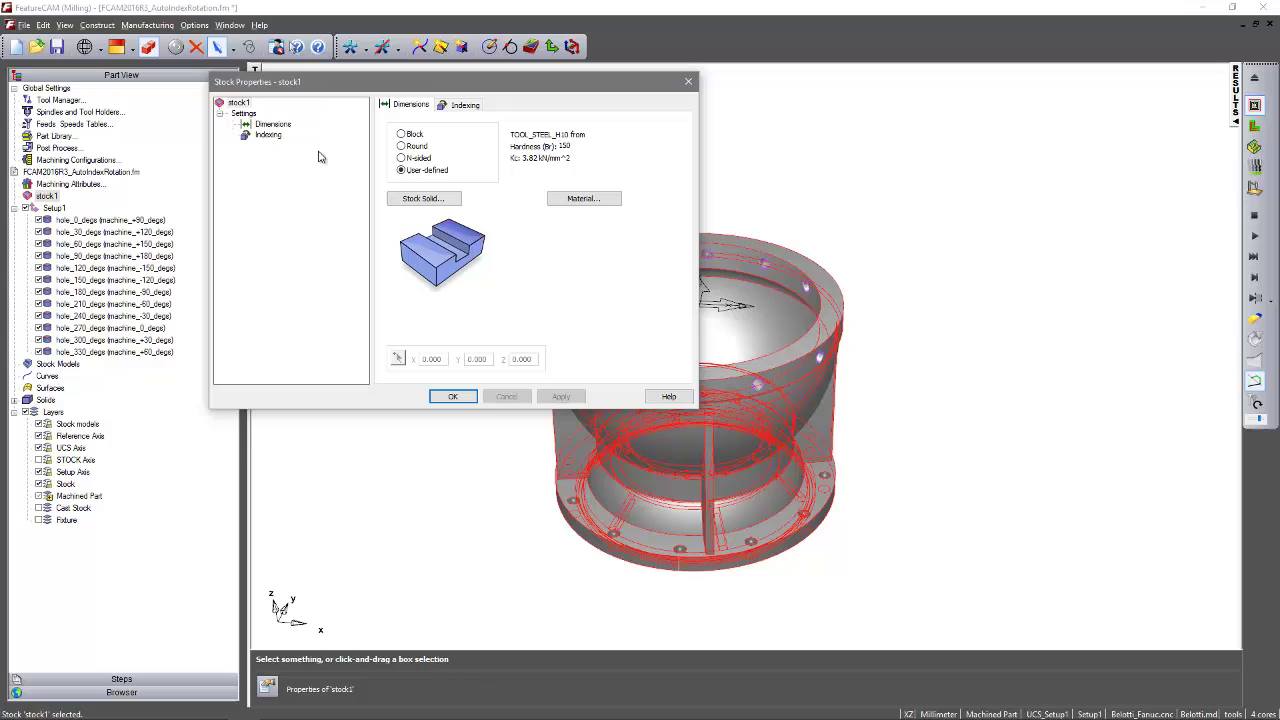
click(455, 106)
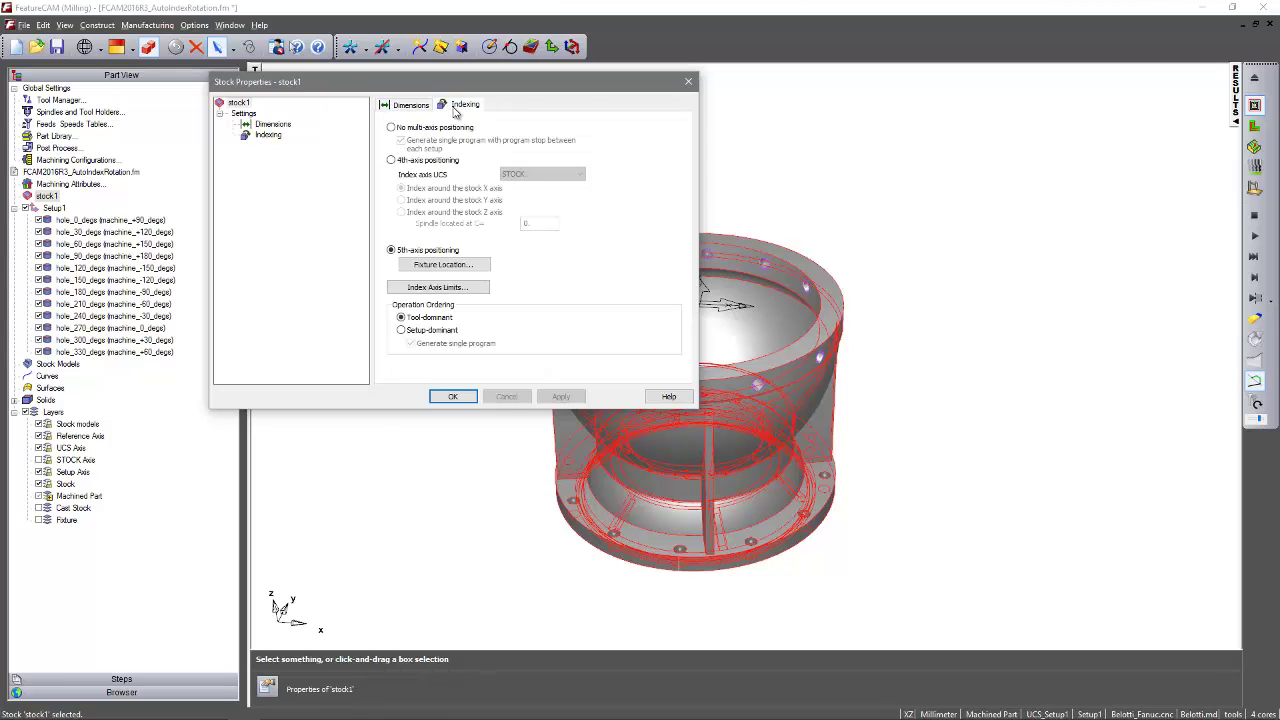
click(427, 289)
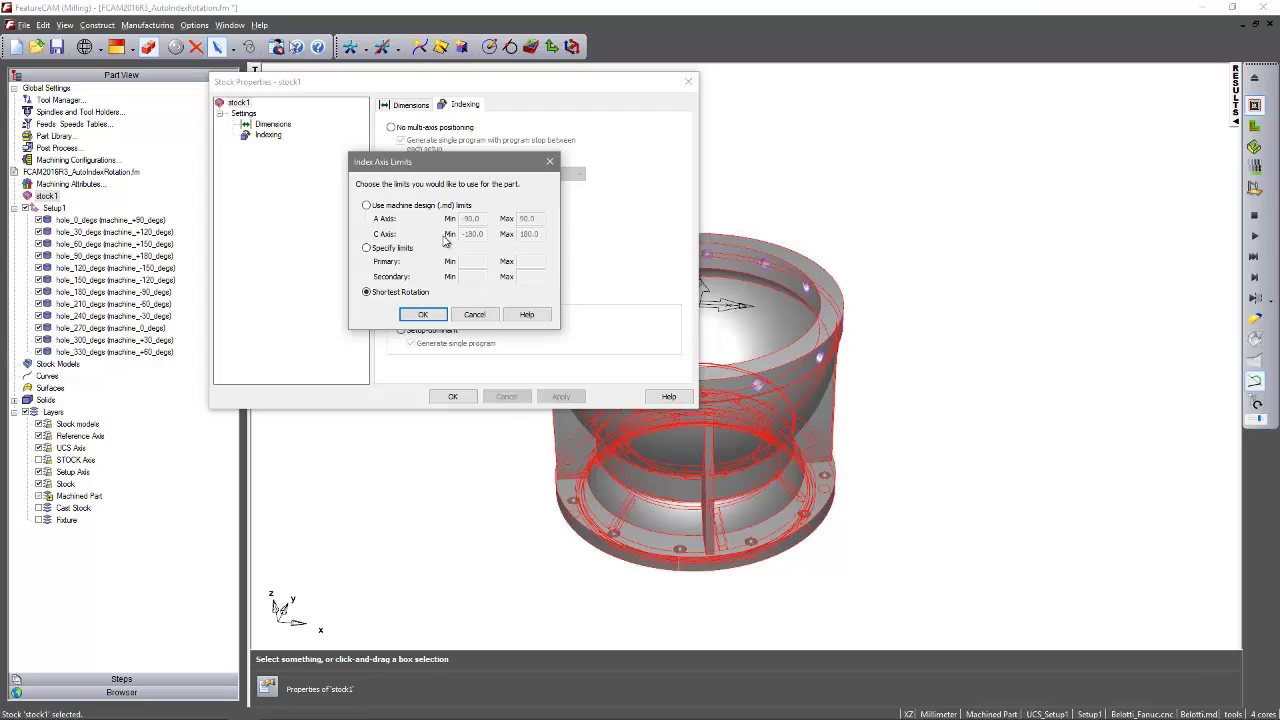
click(366, 206)
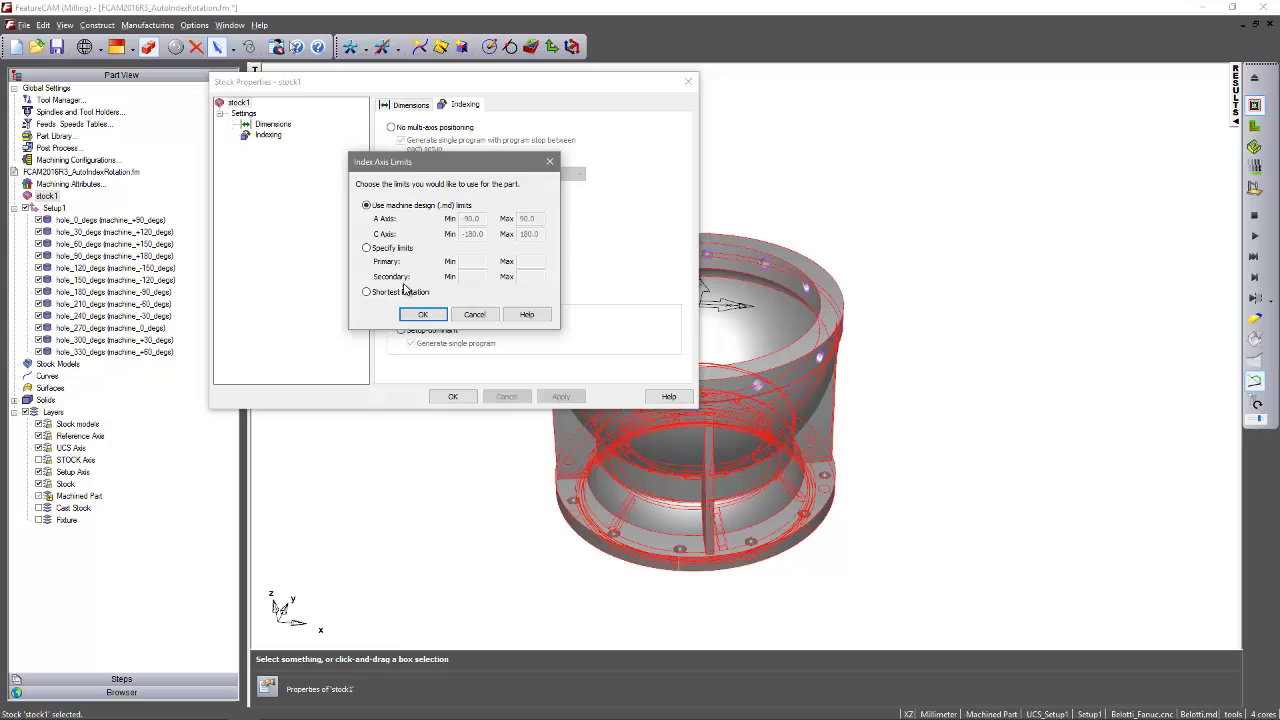
click(420, 315)
click(465, 400)
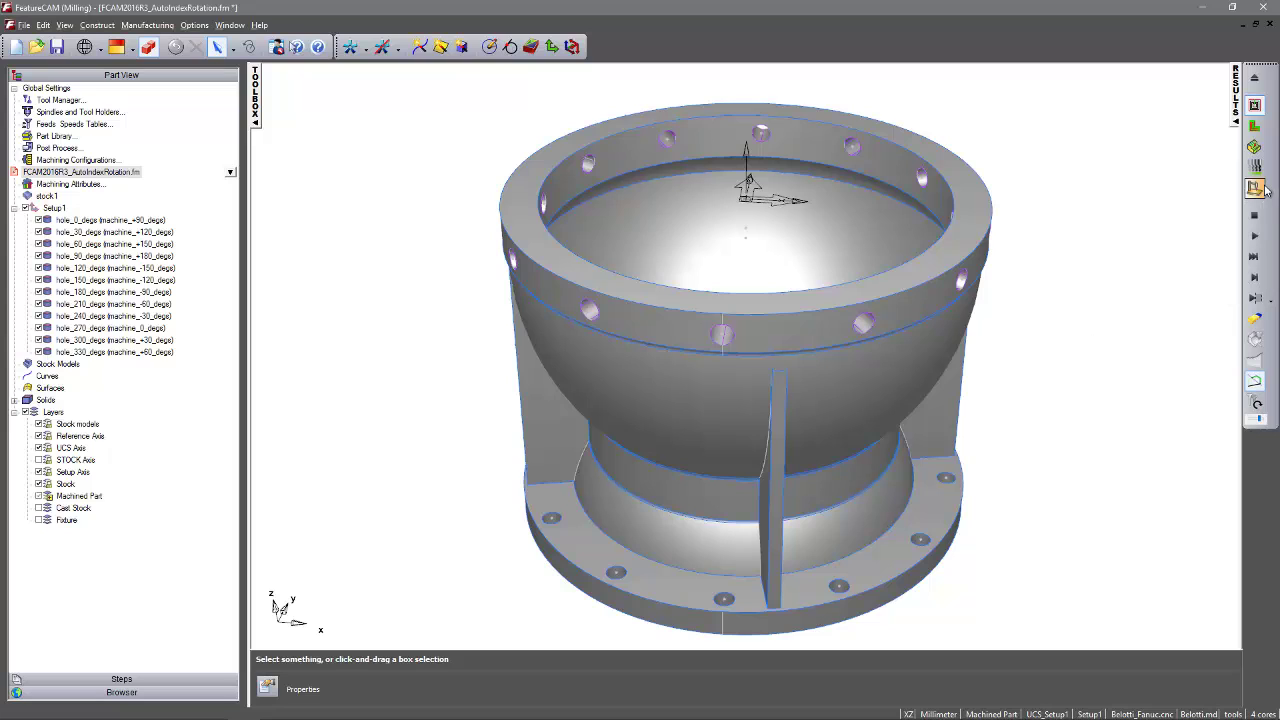
Run the simulation to the end with the .md limits, then clear the machine display
click(1255, 277)
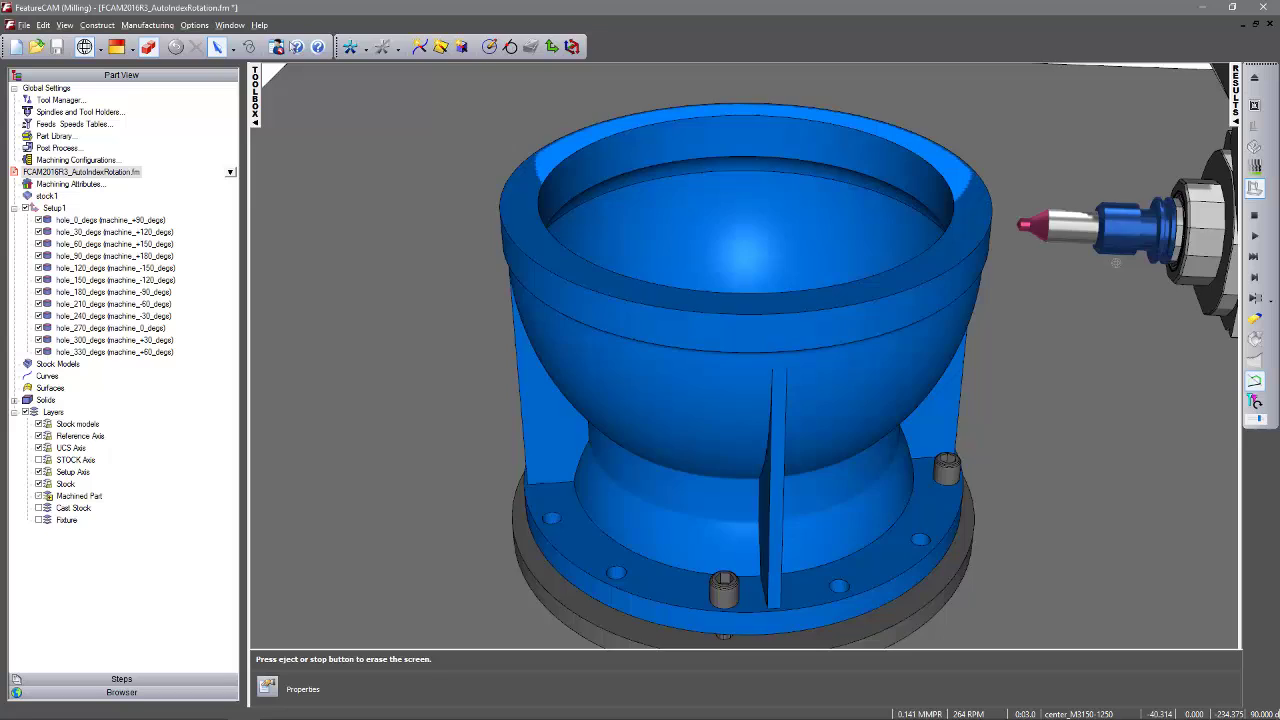
scroll(1115, 263, down, 3)
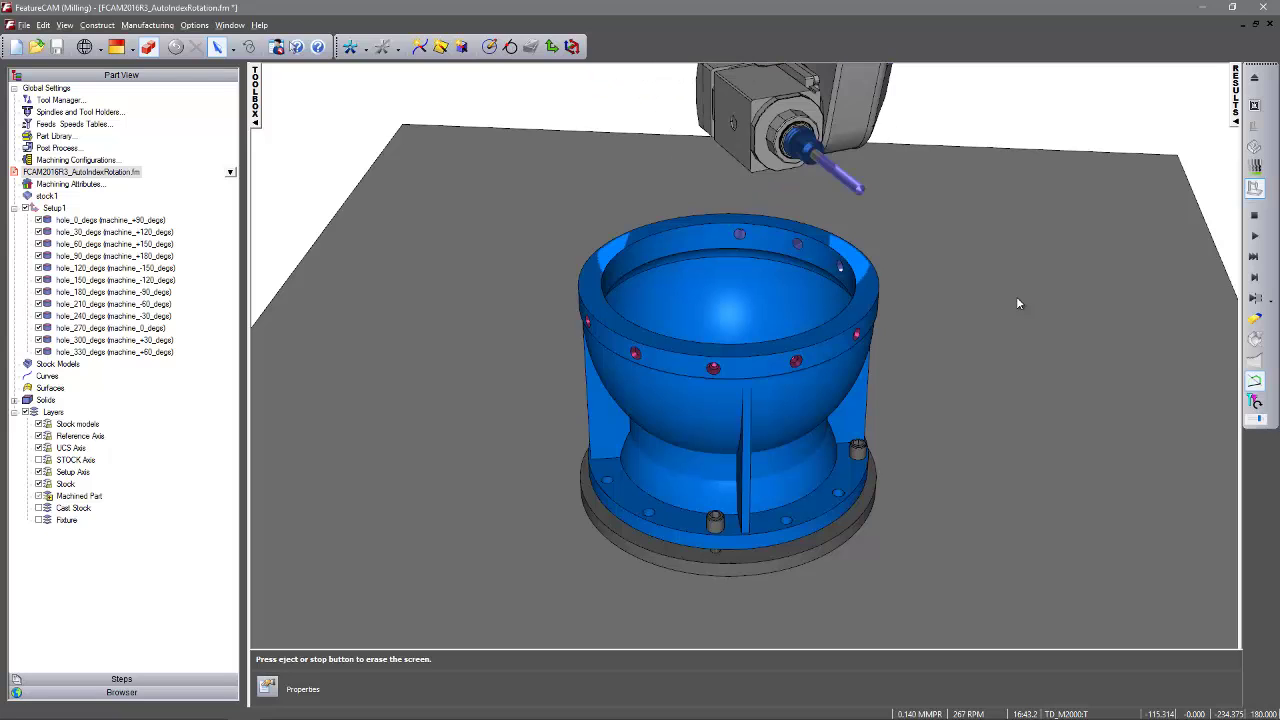
click(1255, 237)
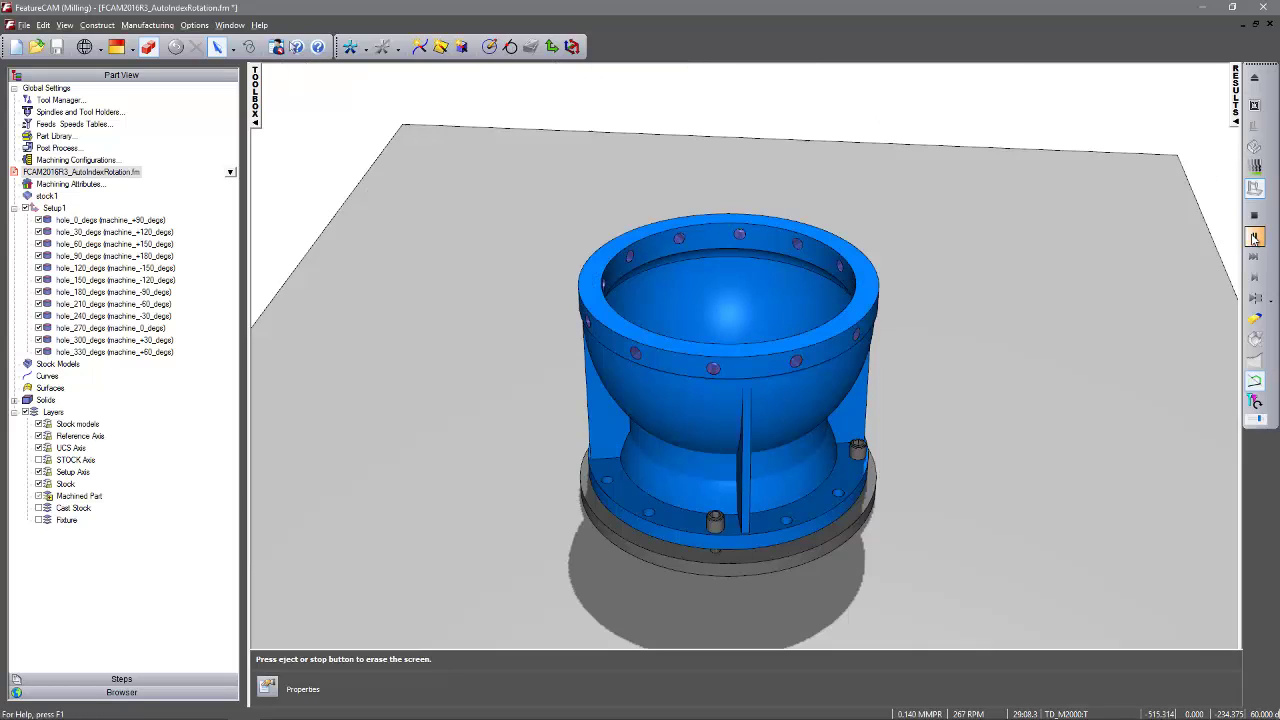
click(1238, 112)
click(873, 638)
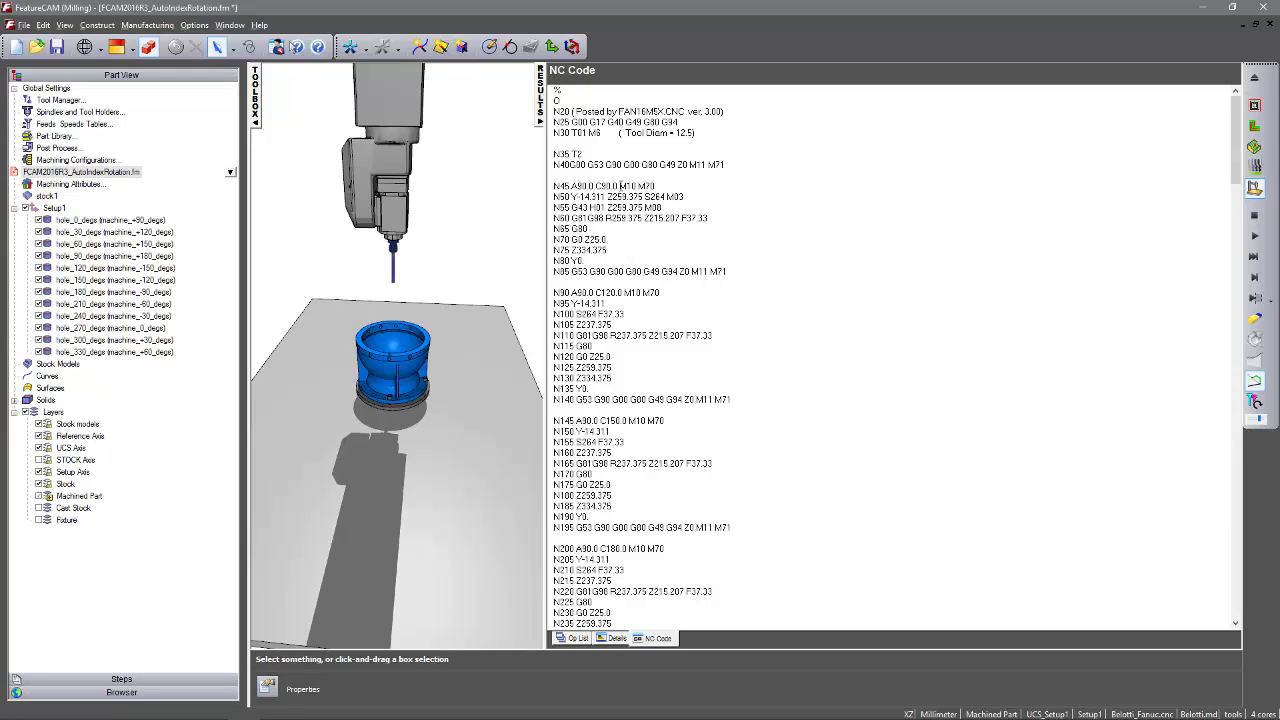
double_click(608, 186)
double_click(610, 293)
double_click(611, 421)
scroll(620, 420, down, 2)
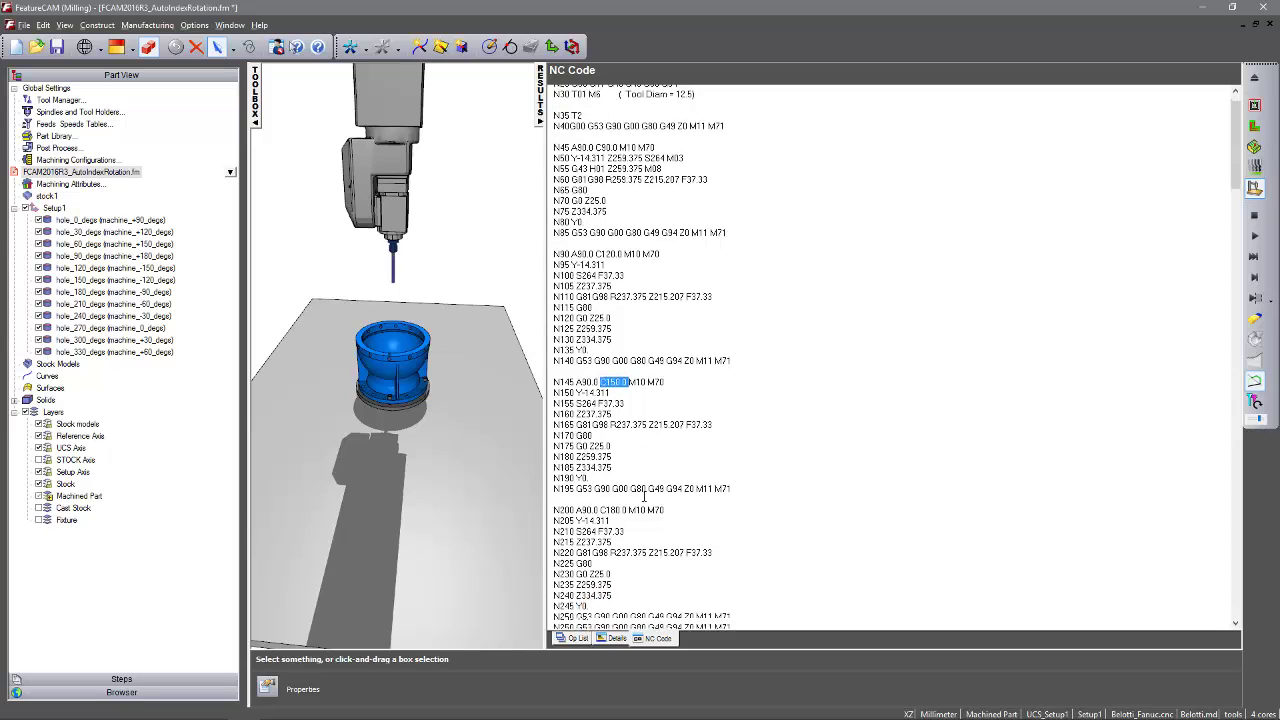
drag(628, 483, 596, 485)
scroll(652, 484, down, 7)
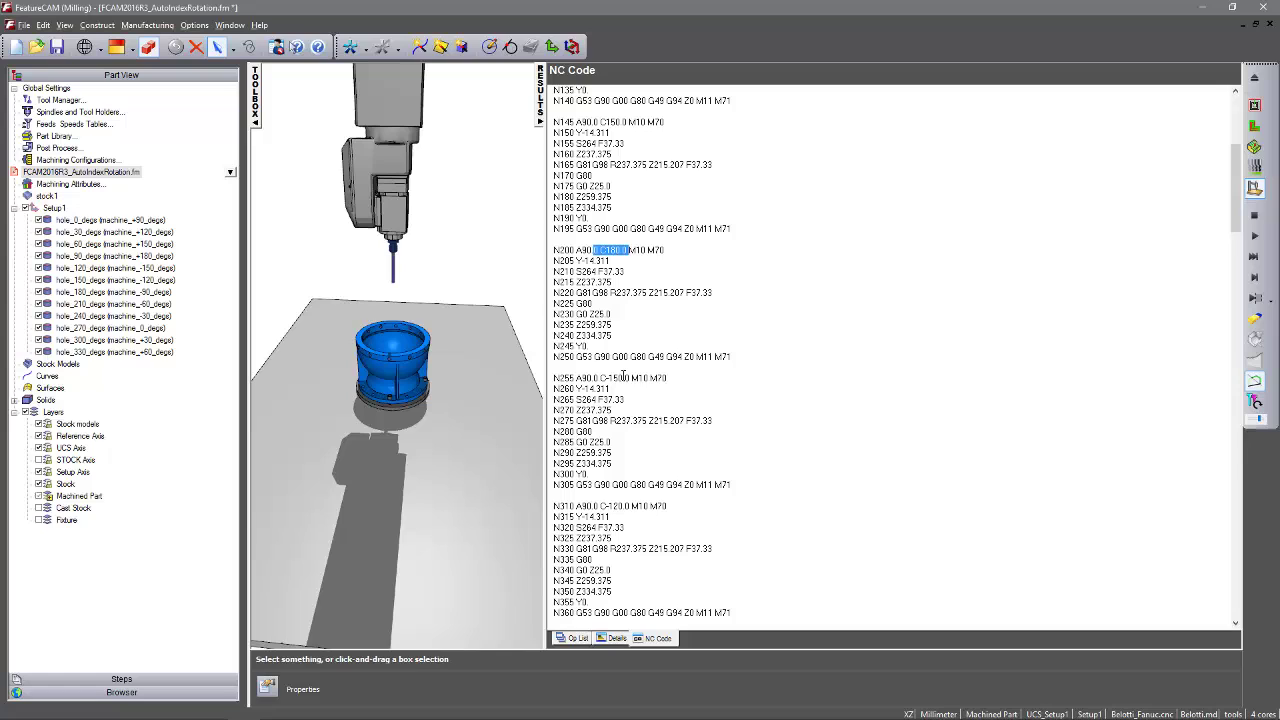
drag(627, 379, 611, 388)
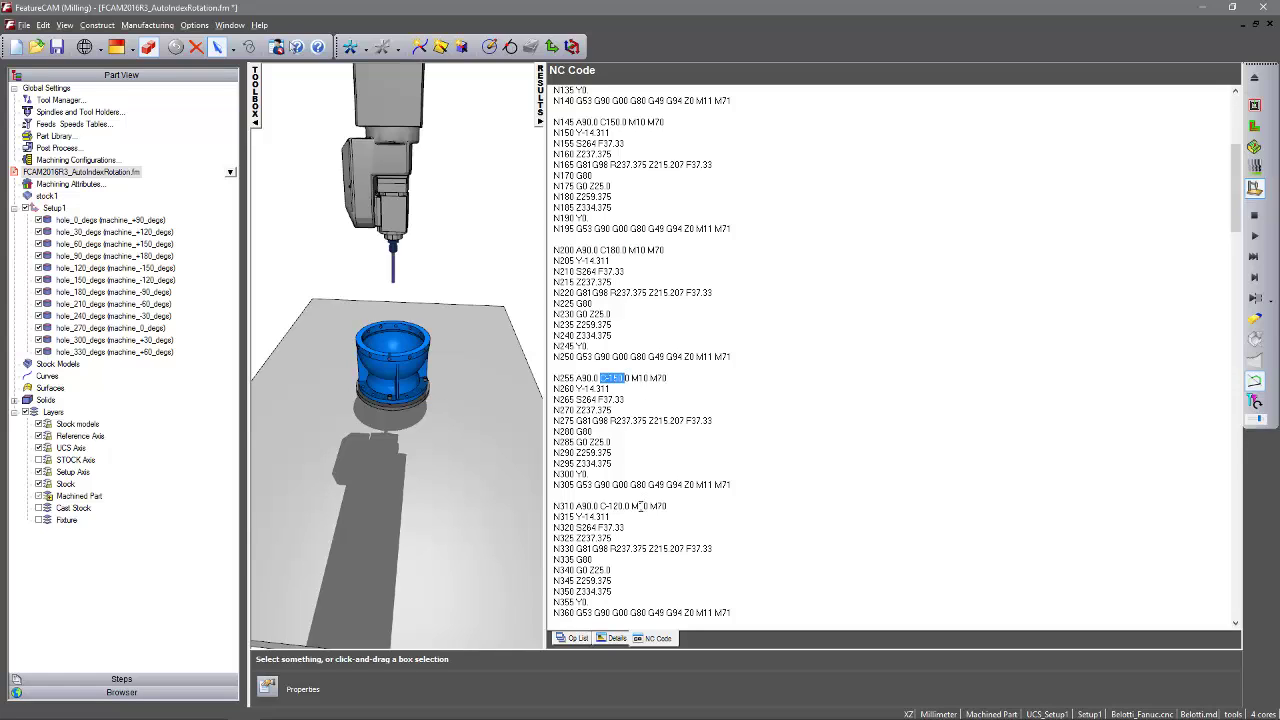
drag(650, 506, 601, 507)
scroll(640, 535, down, 2)
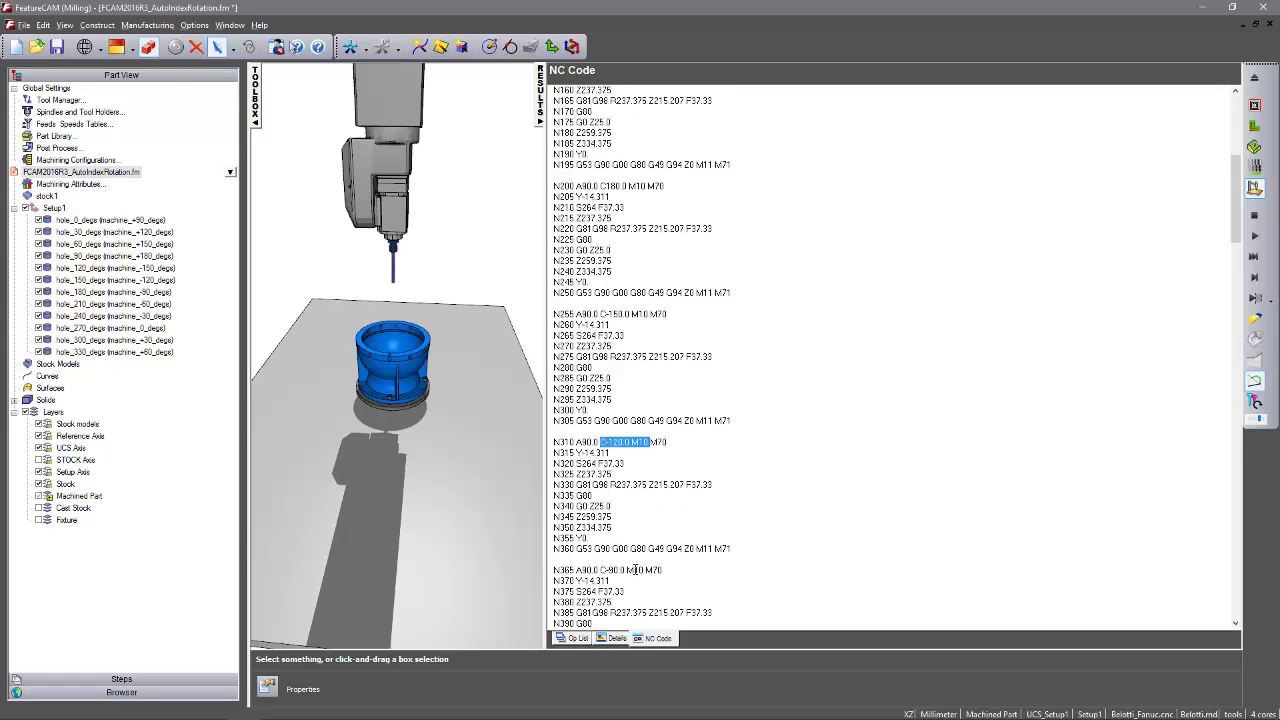
drag(645, 570, 601, 571)
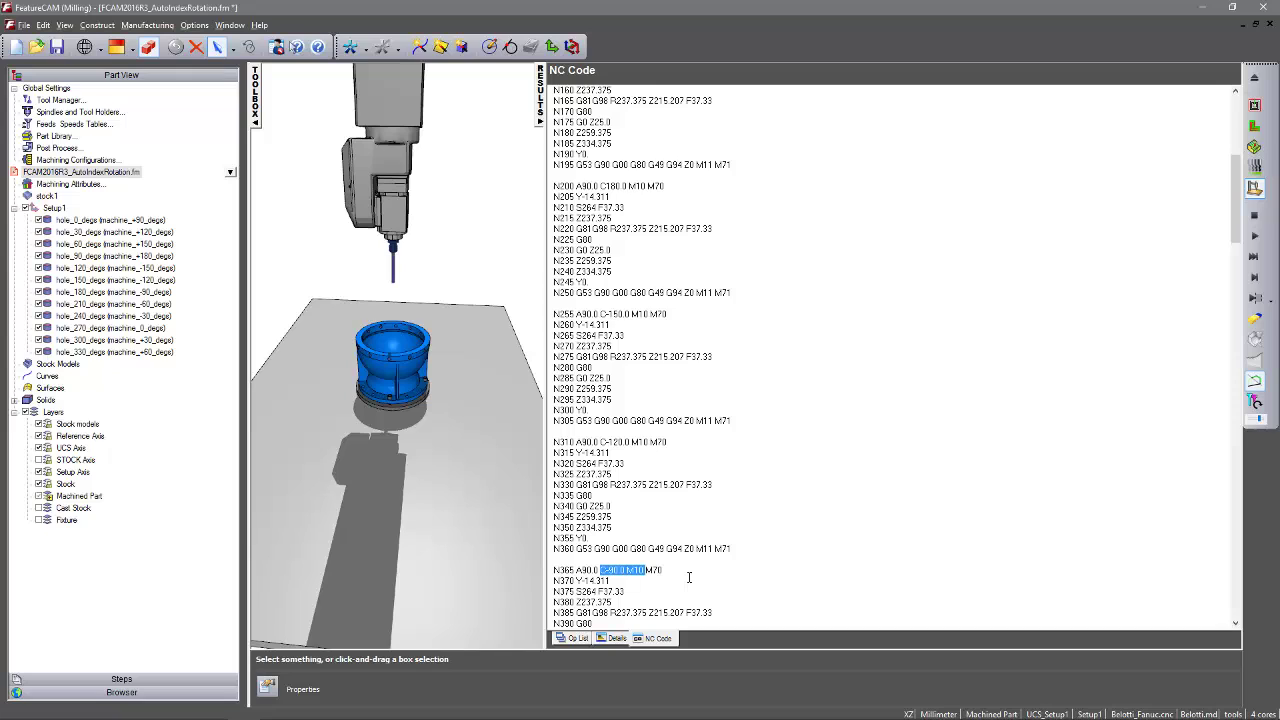
click(543, 92)
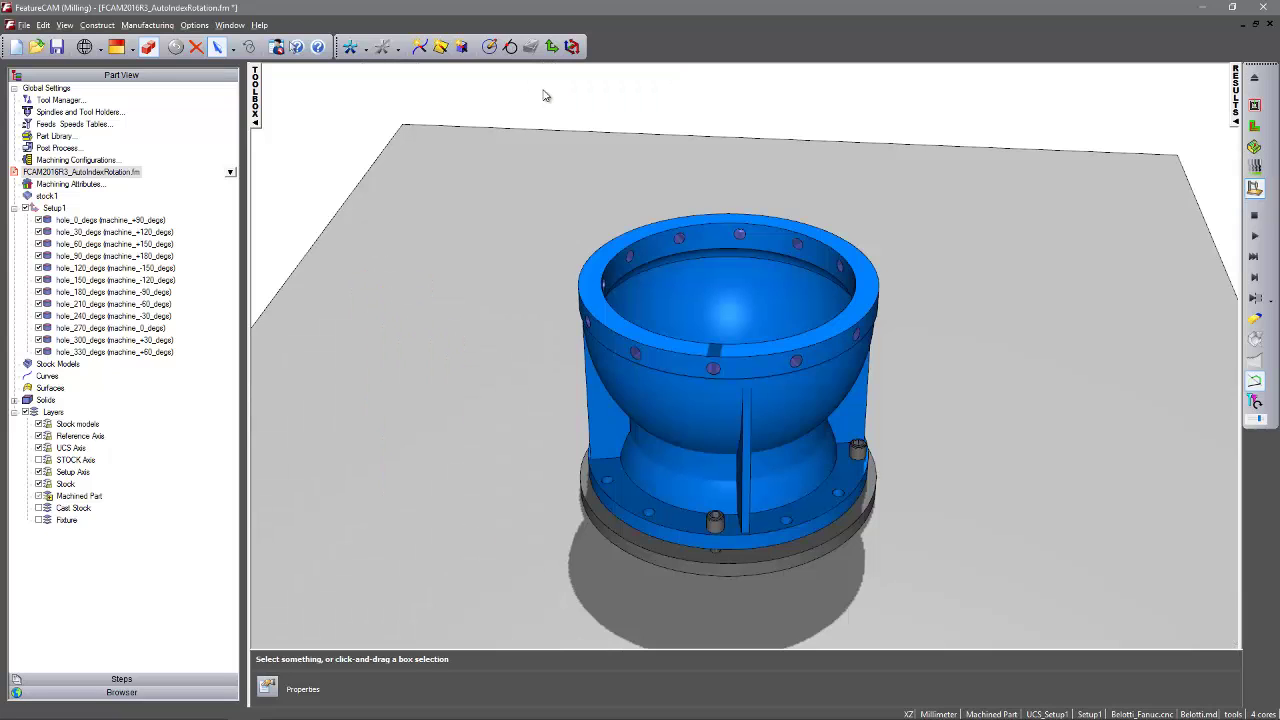